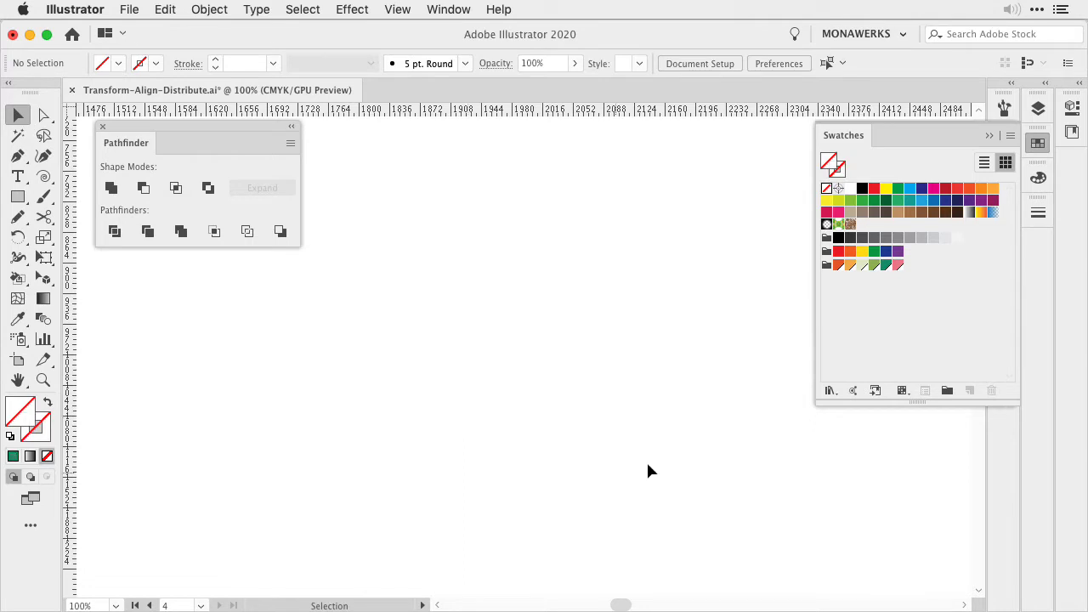
Draw a tall, narrow pink ellipse with no stroke, about 40 pt wide and 187 pt tall
click(898, 266)
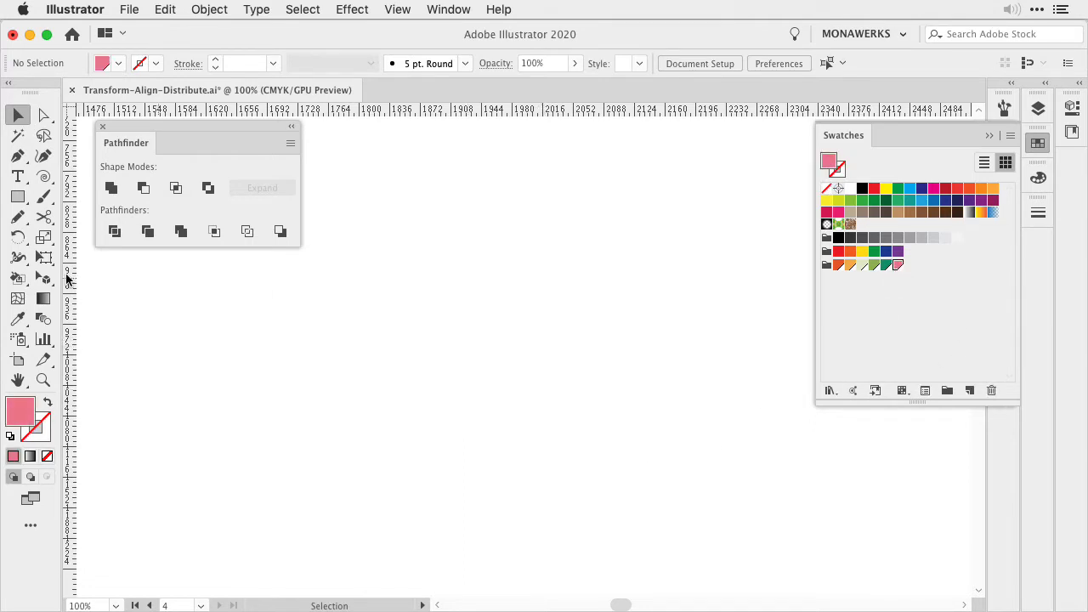
drag(17, 197, 66, 238)
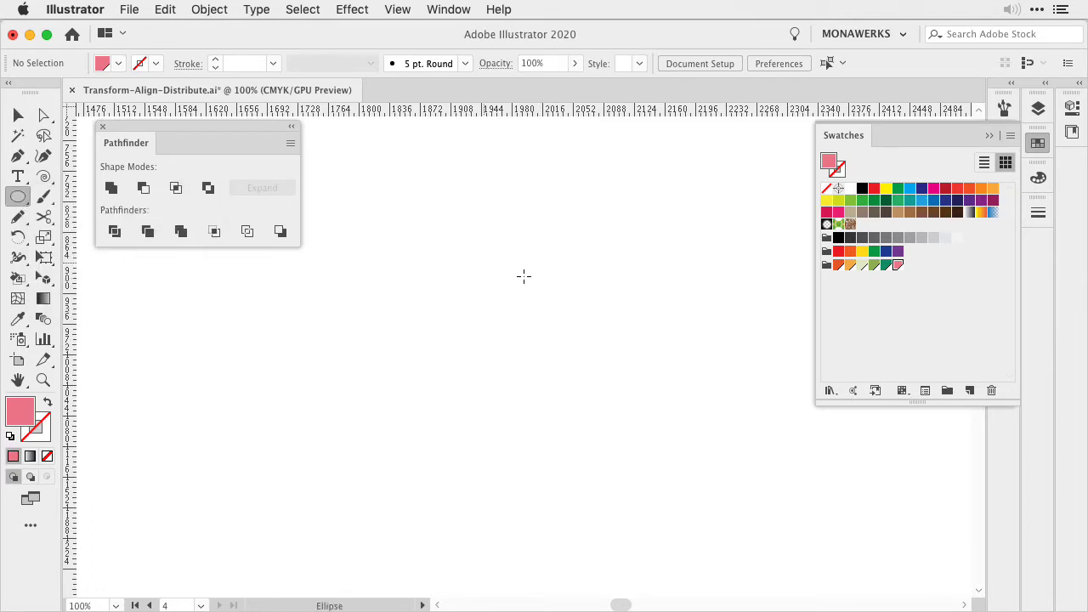
drag(451, 235, 483, 392)
Convert the ellipse's top and bottom anchor points to corner points to form a pointed petal
key(p)
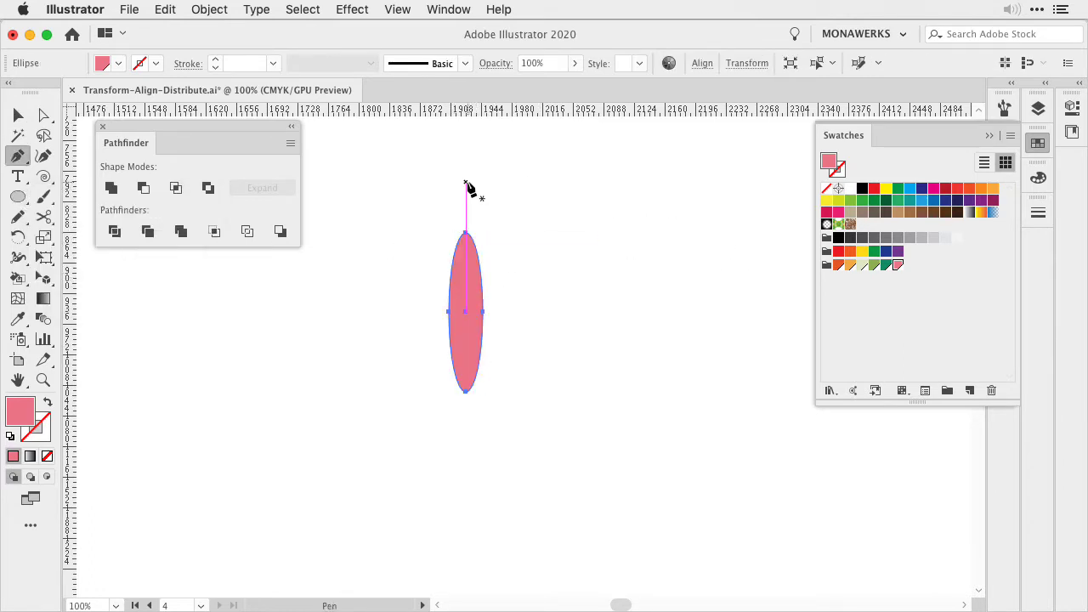
key(alt)
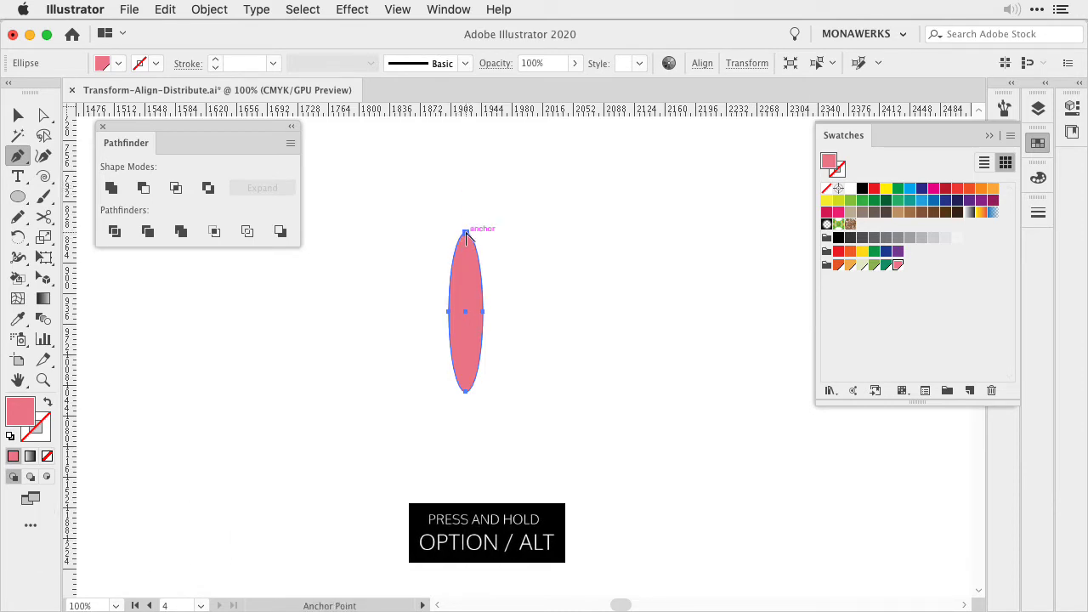
click(465, 232)
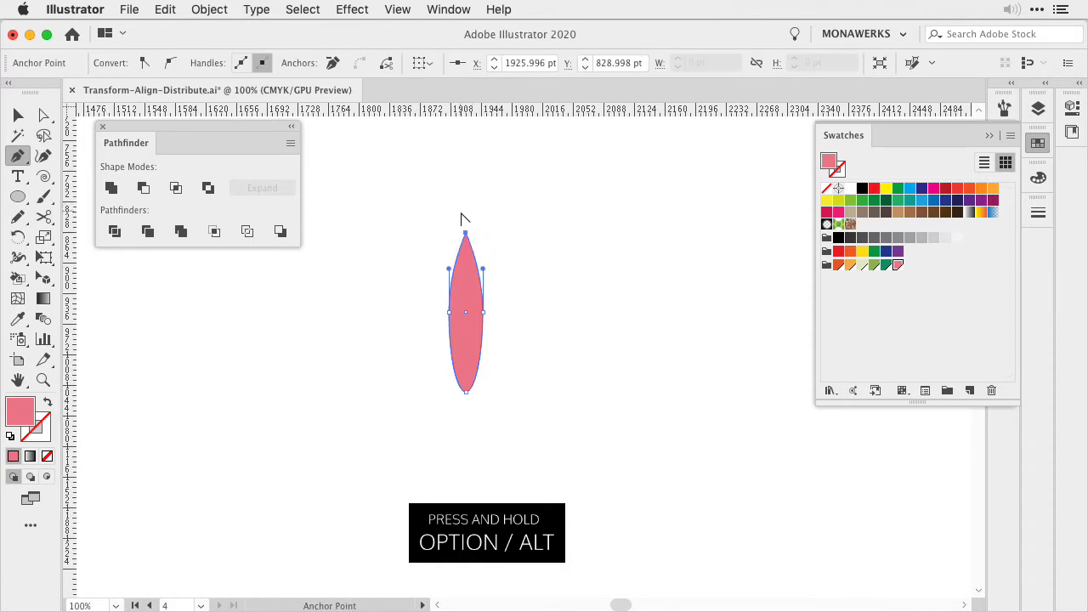
click(465, 391)
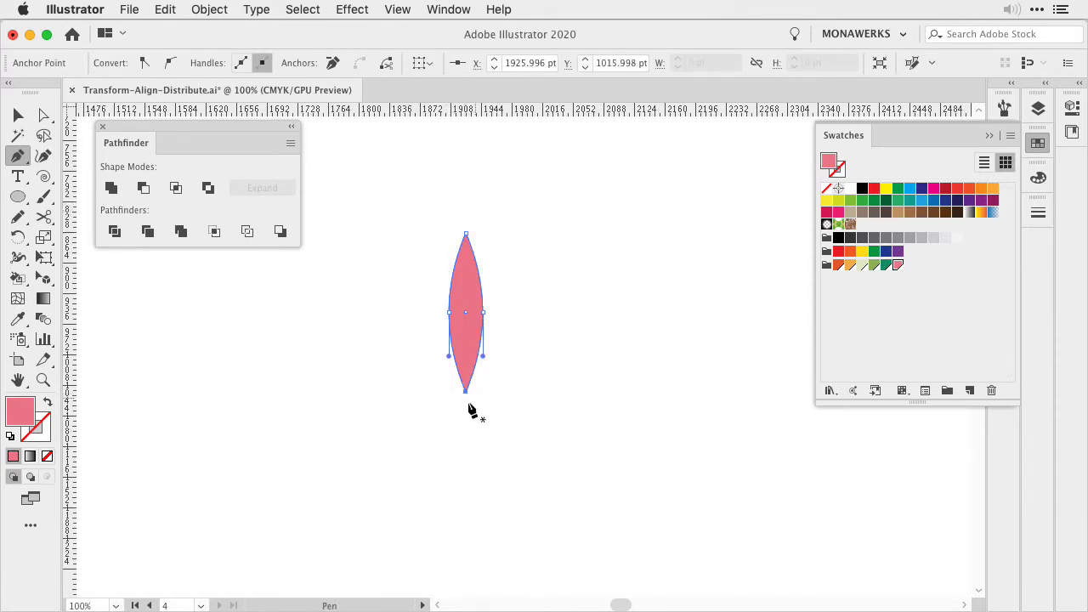
key(v)
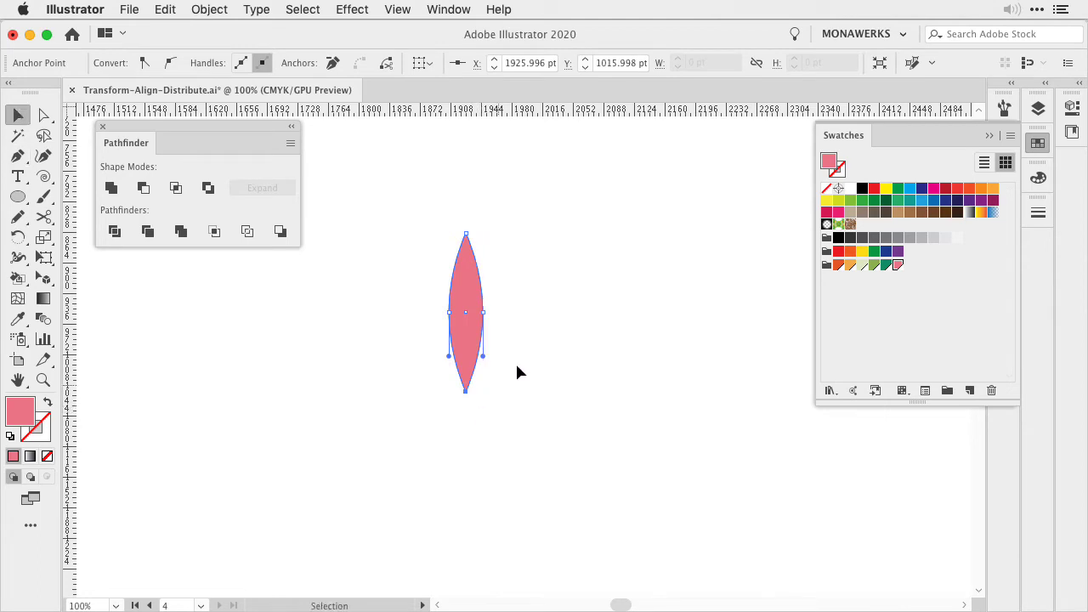
click(519, 370)
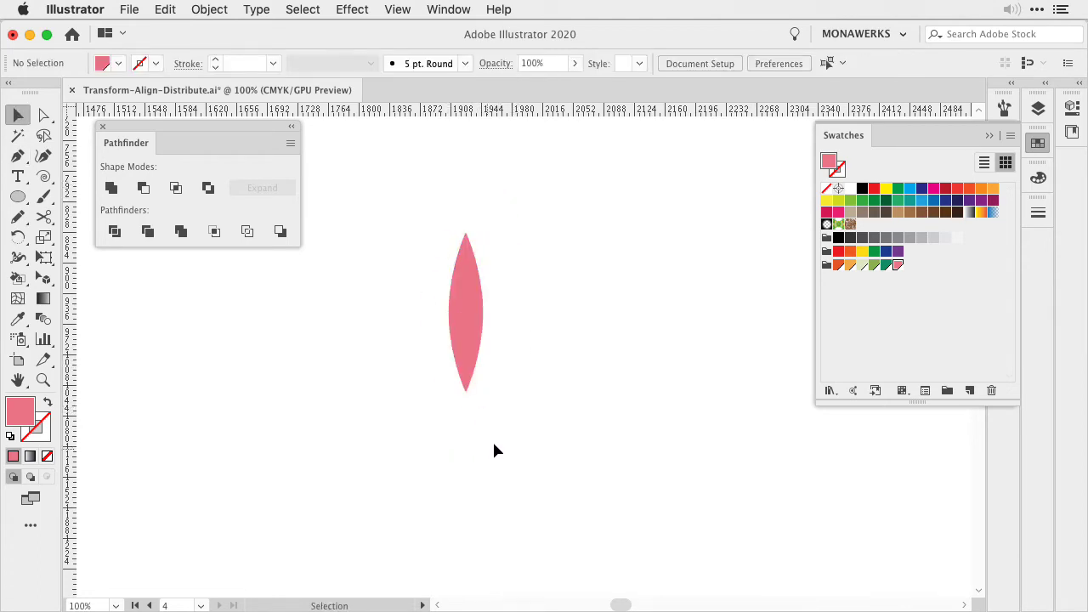
Offset the pink petal's path by -8 pt with miter joins and fill the inner copy with pale green
click(476, 326)
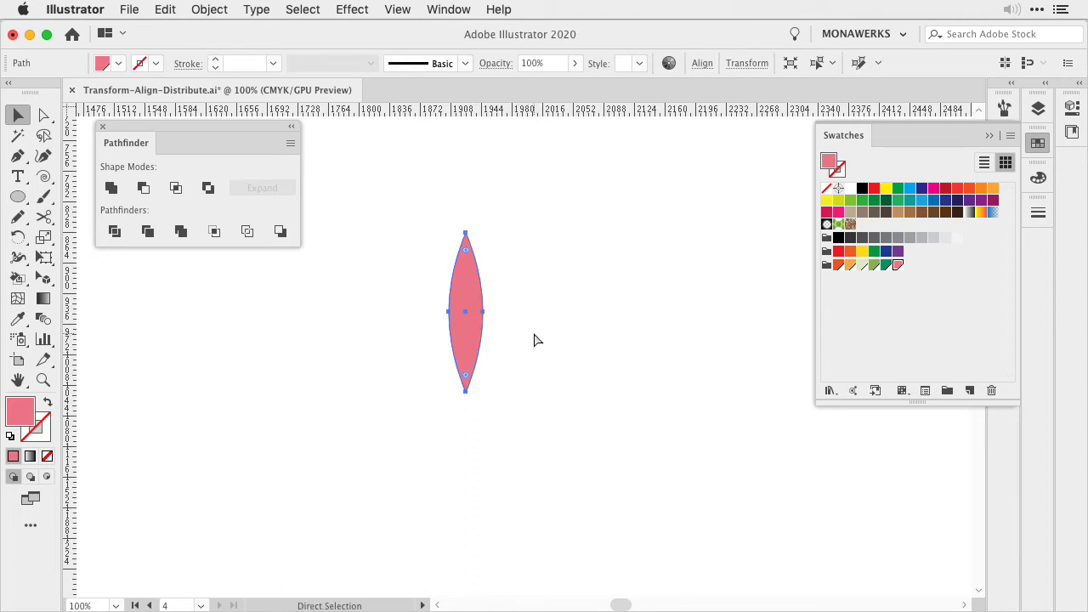
key(super+equal)
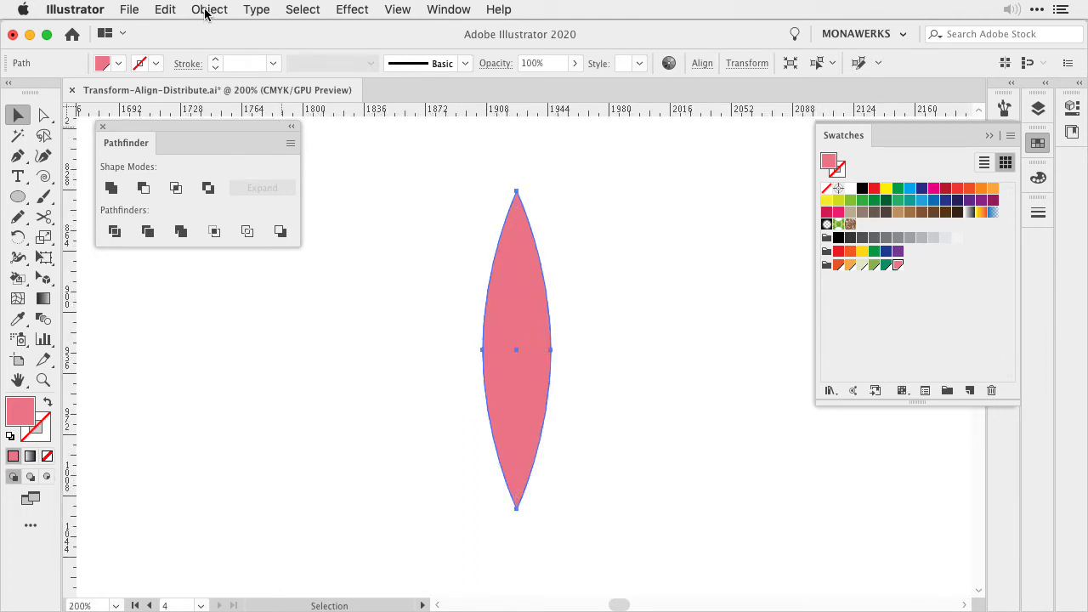
click(209, 10)
mouse_move(255, 387)
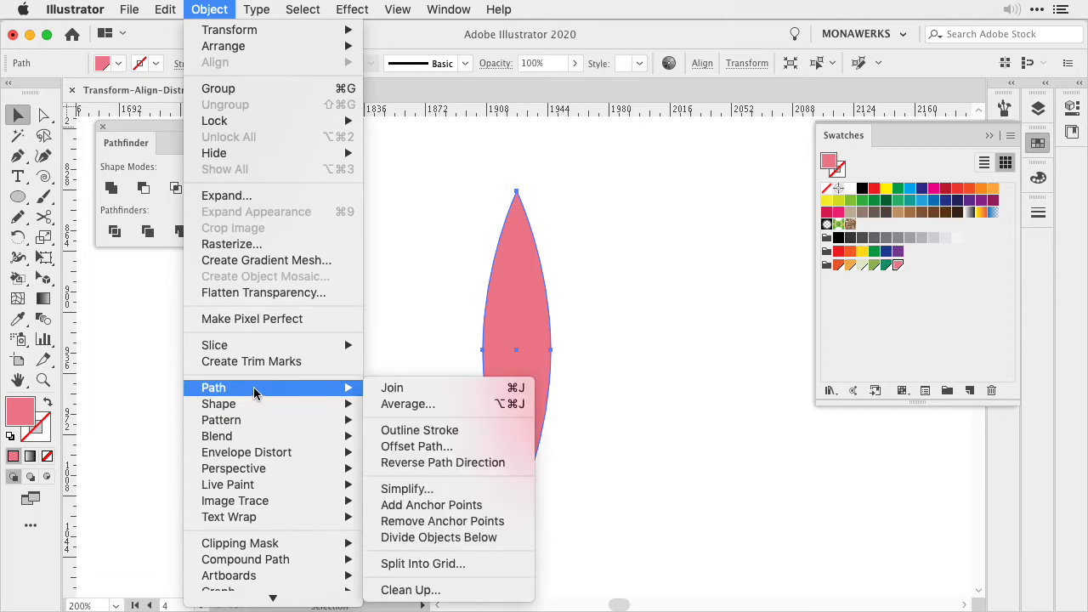
click(450, 446)
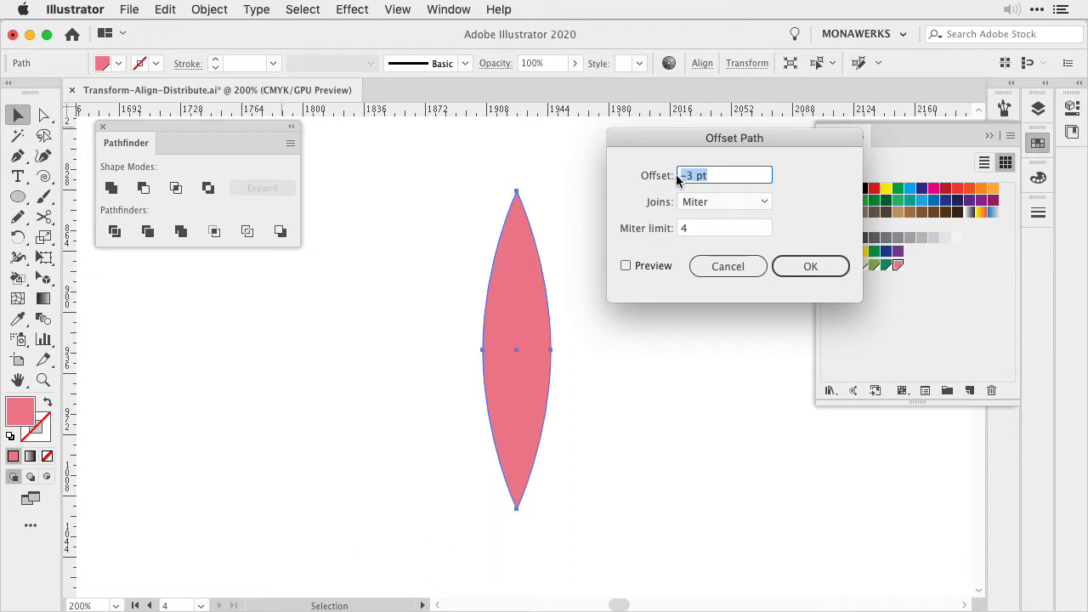
click(626, 267)
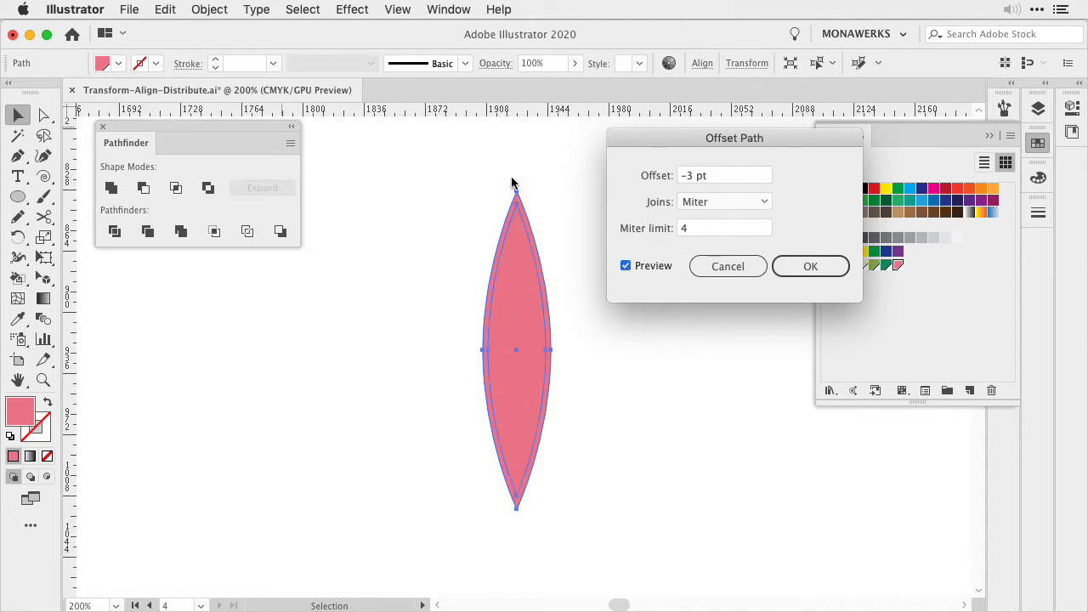
click(720, 174)
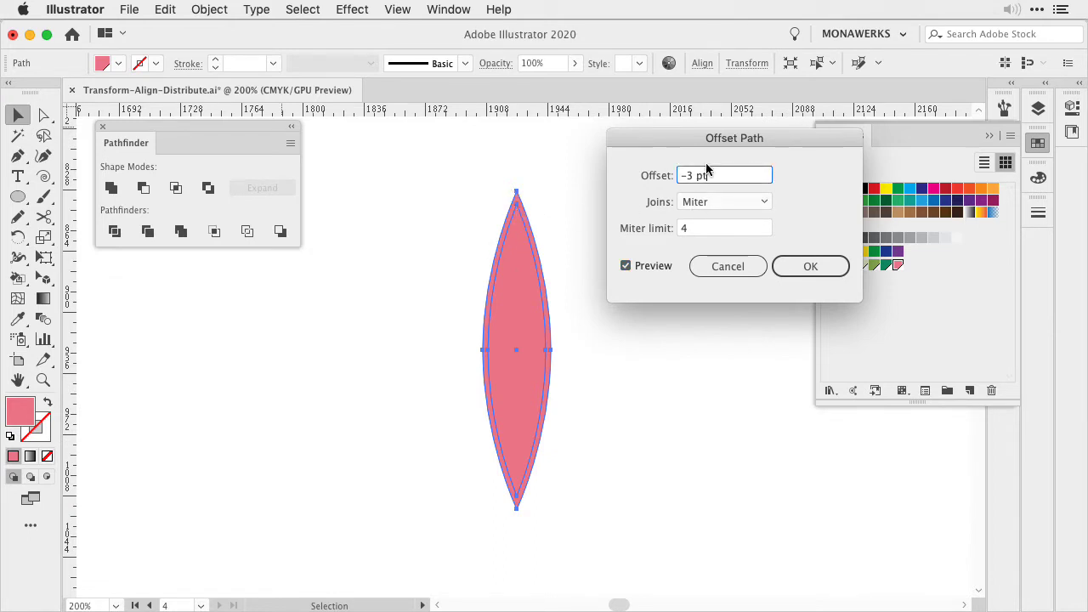
key(Down)
key(Down)
key(Down)
key(Down)
key(Down)
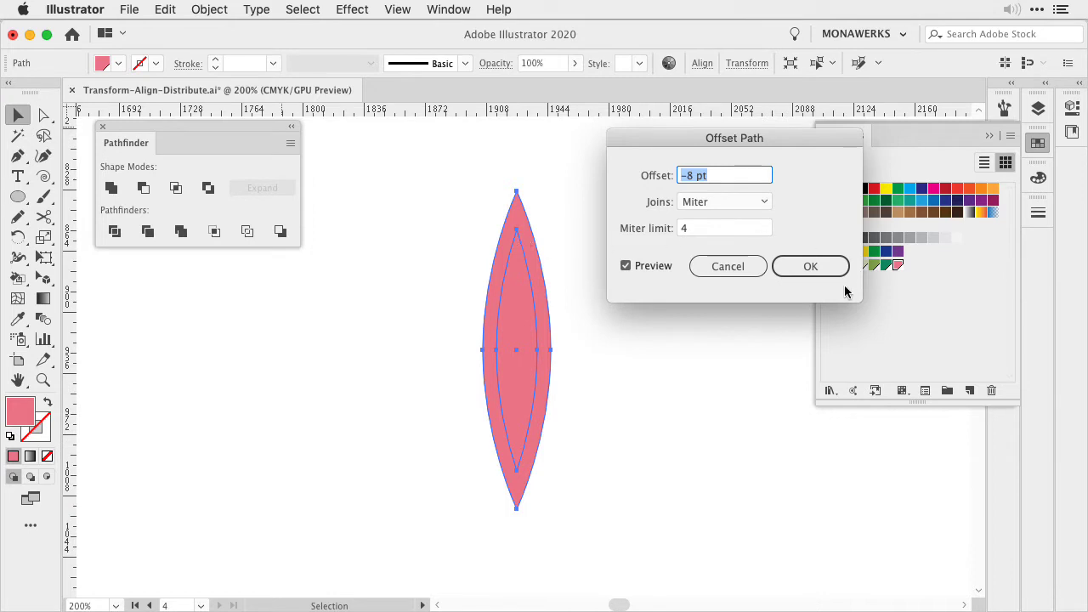
click(809, 267)
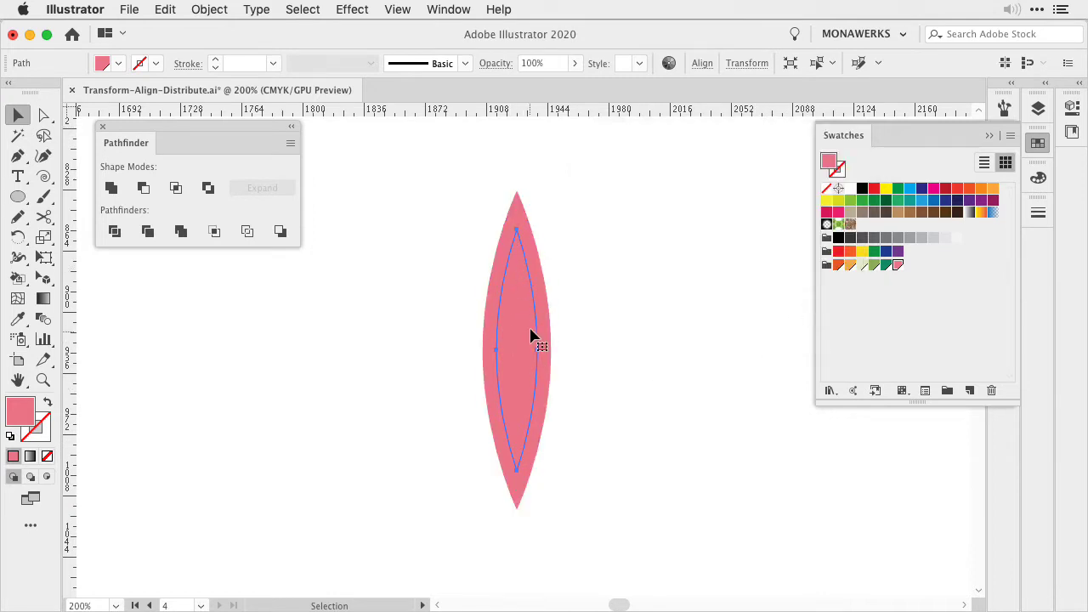
click(861, 266)
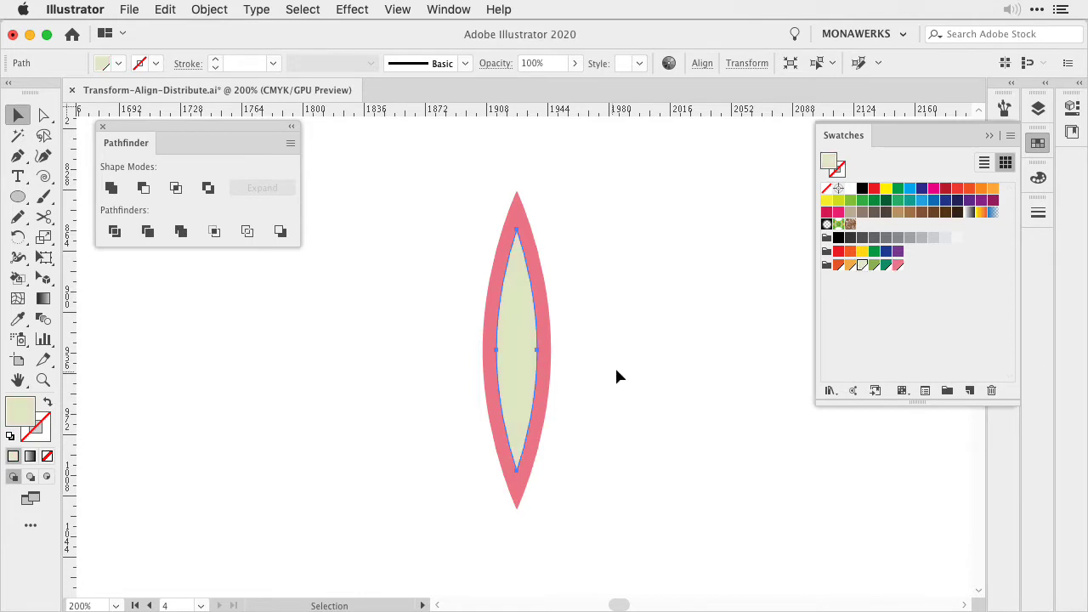
Offset the pale green shape's path by -6 pt with miter joins and fill the new innermost shape with light orange
click(206, 12)
mouse_move(286, 388)
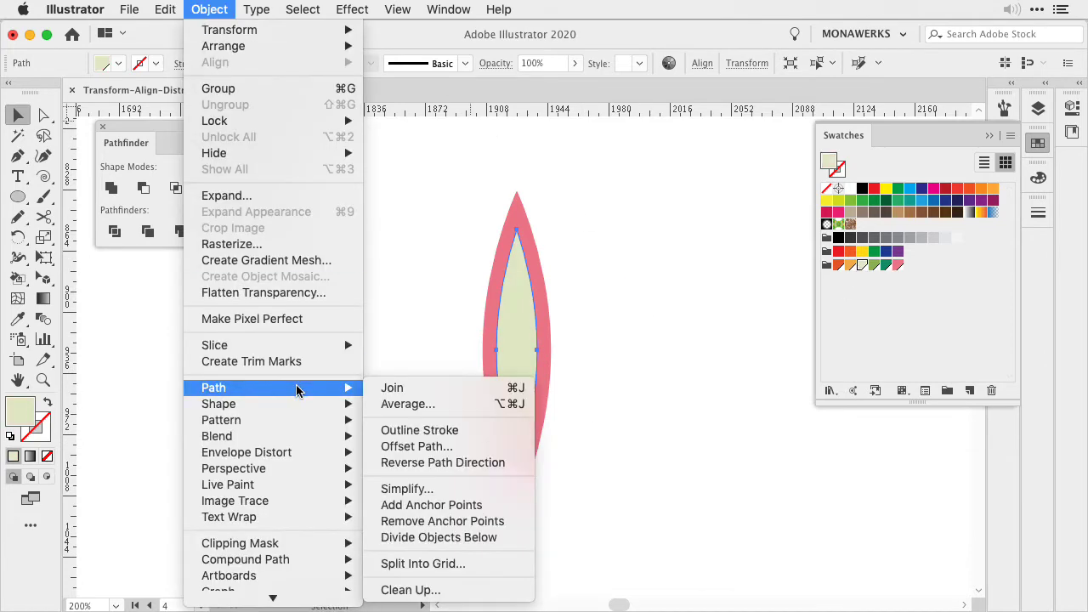
click(435, 446)
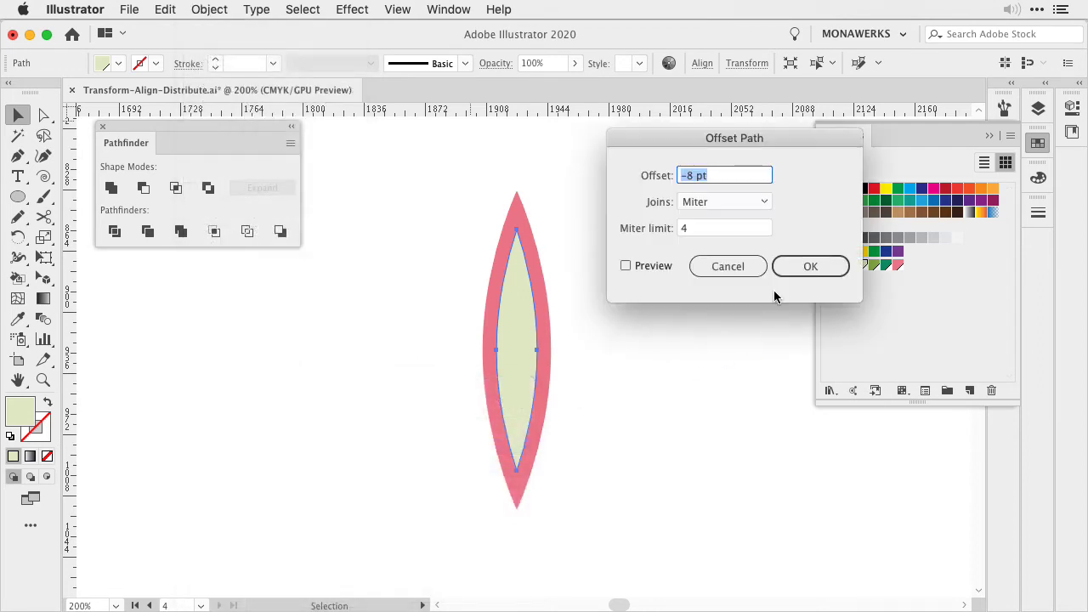
click(625, 266)
click(694, 173)
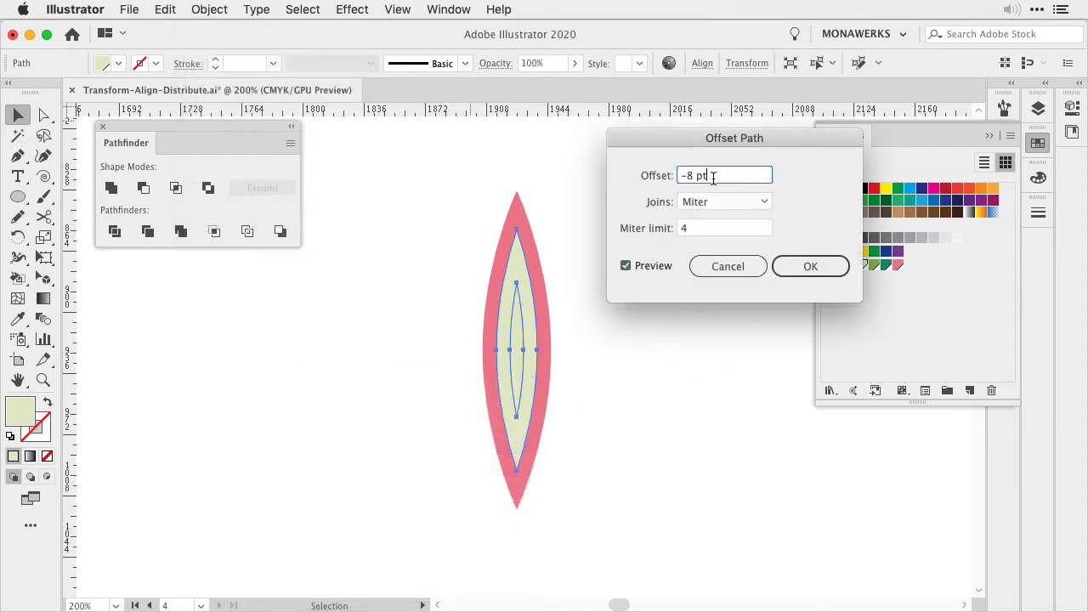
key(Down)
key(Up)
key(Up)
key(Up)
click(803, 266)
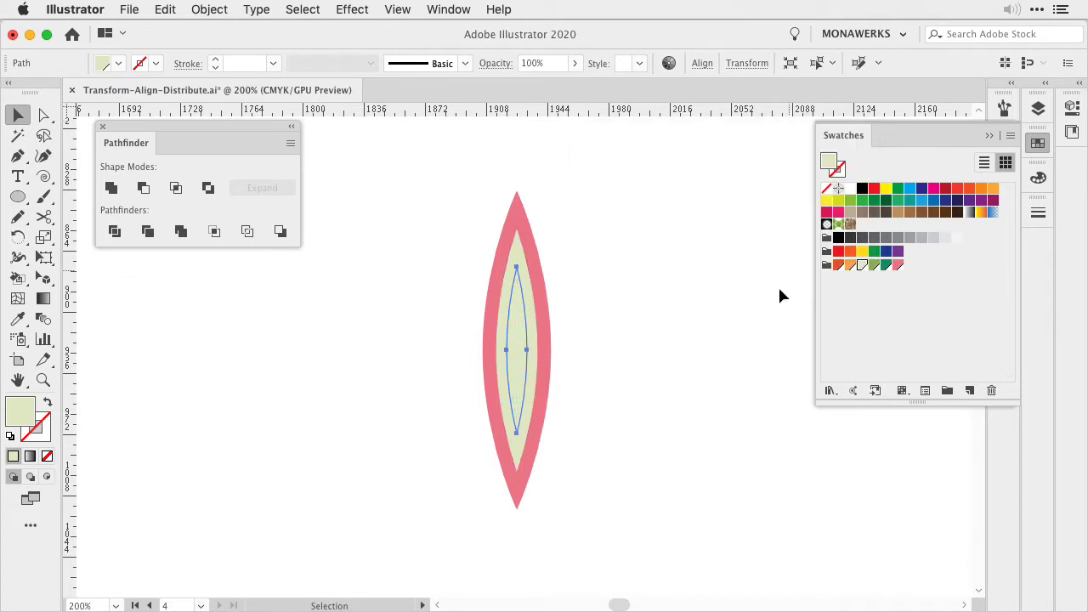
click(850, 264)
click(599, 385)
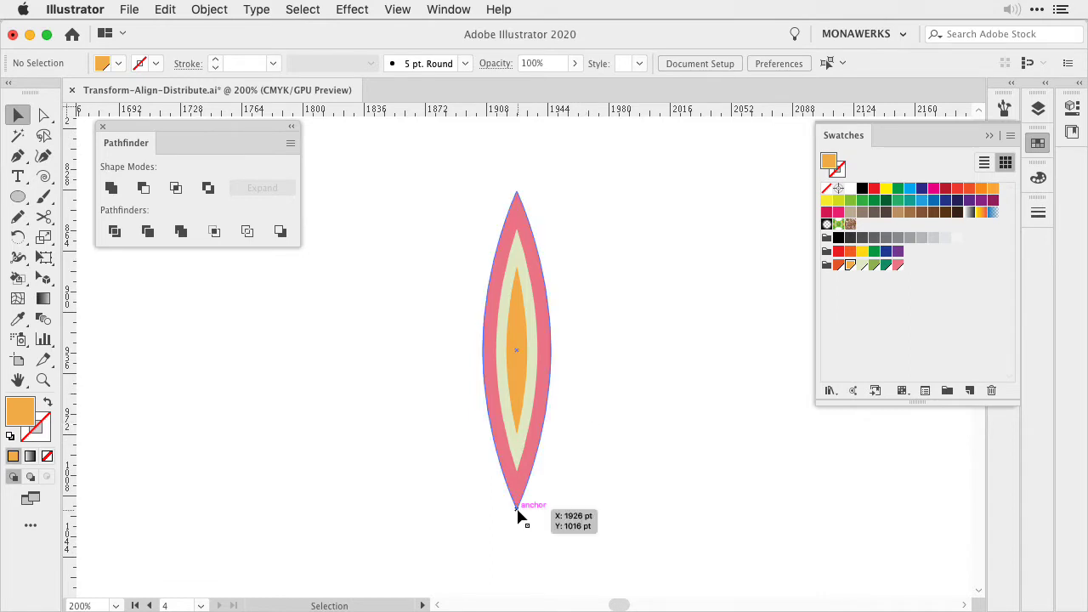
Align the three petal shapes to their bottom edges and group them
drag(568, 427, 583, 520)
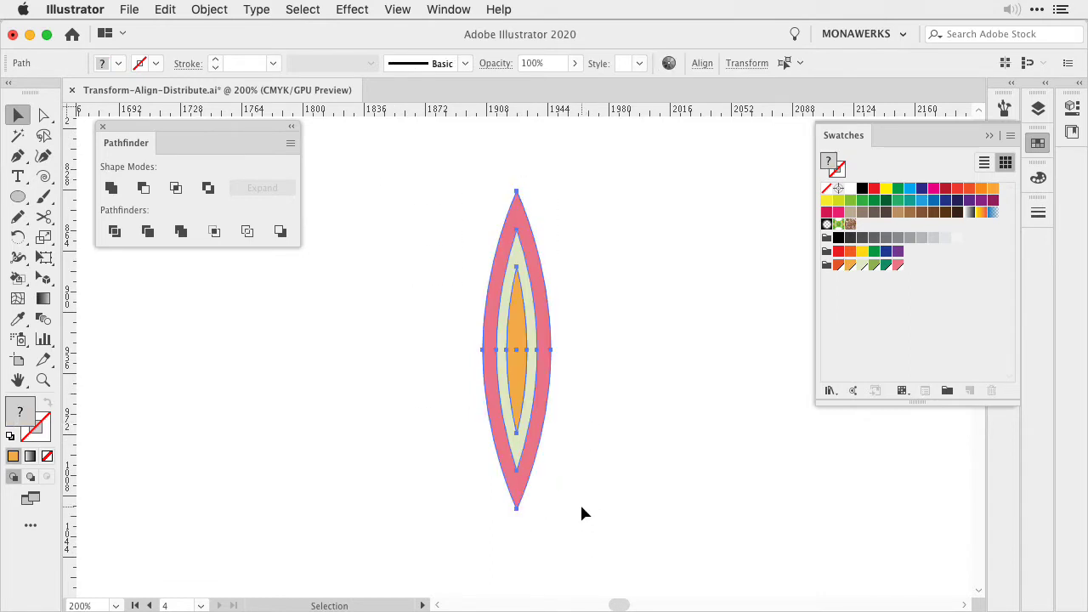
click(699, 64)
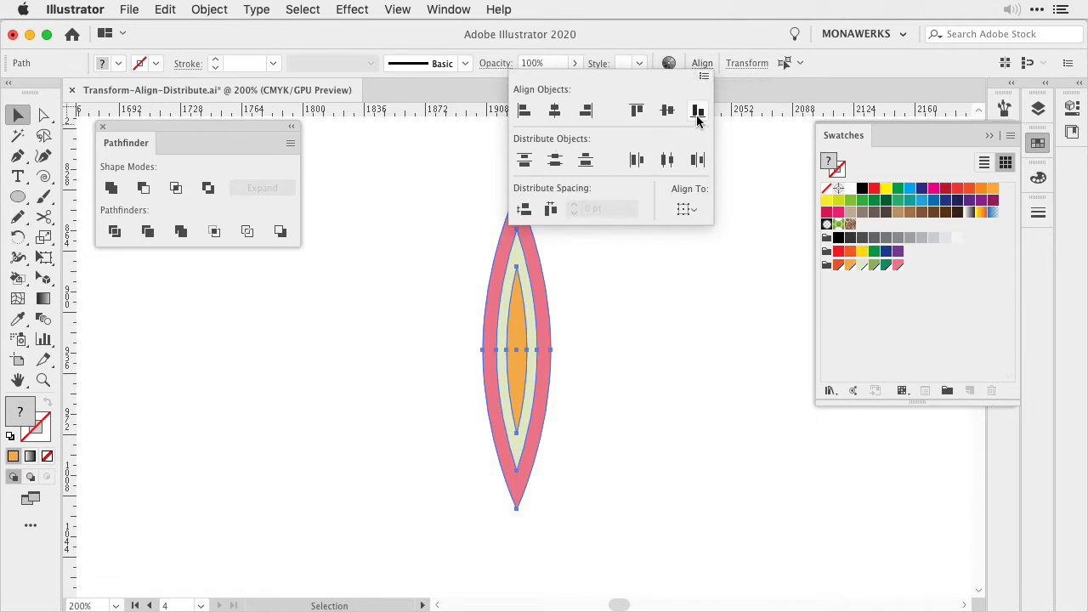
click(697, 110)
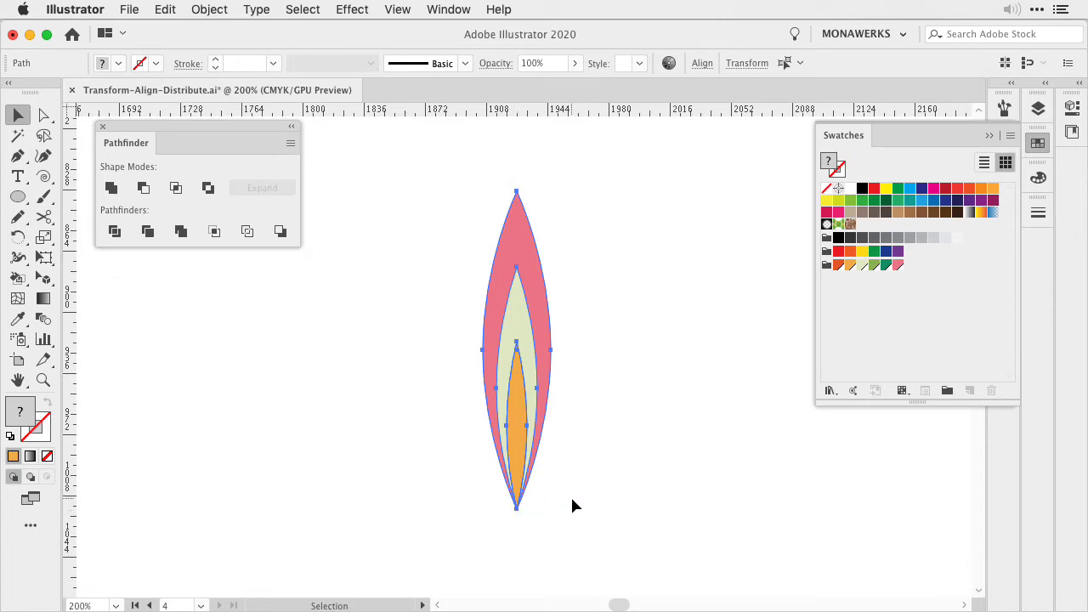
click(209, 10)
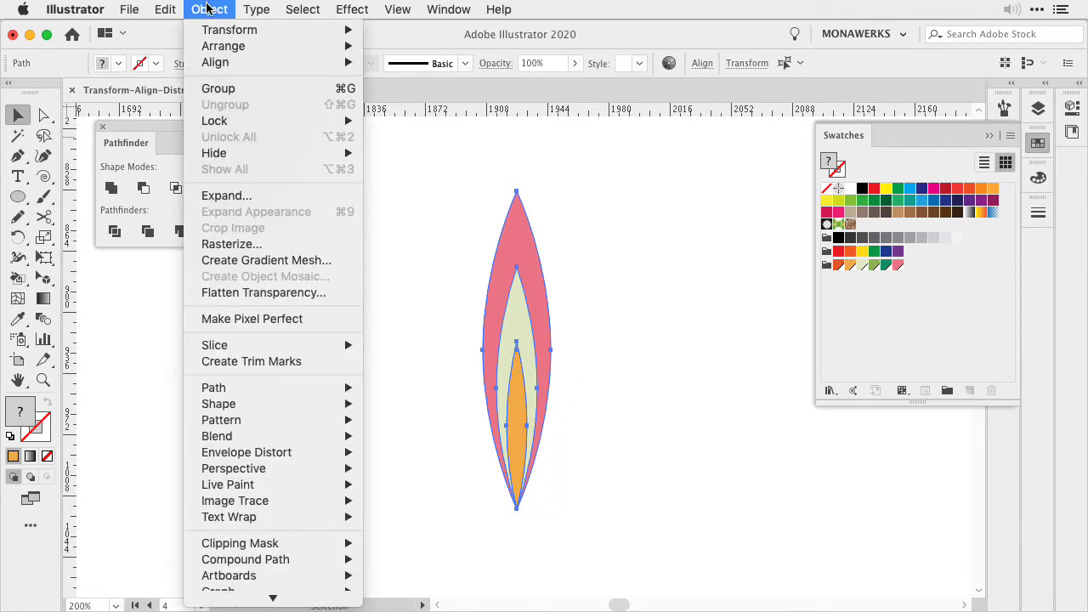
click(219, 88)
click(605, 330)
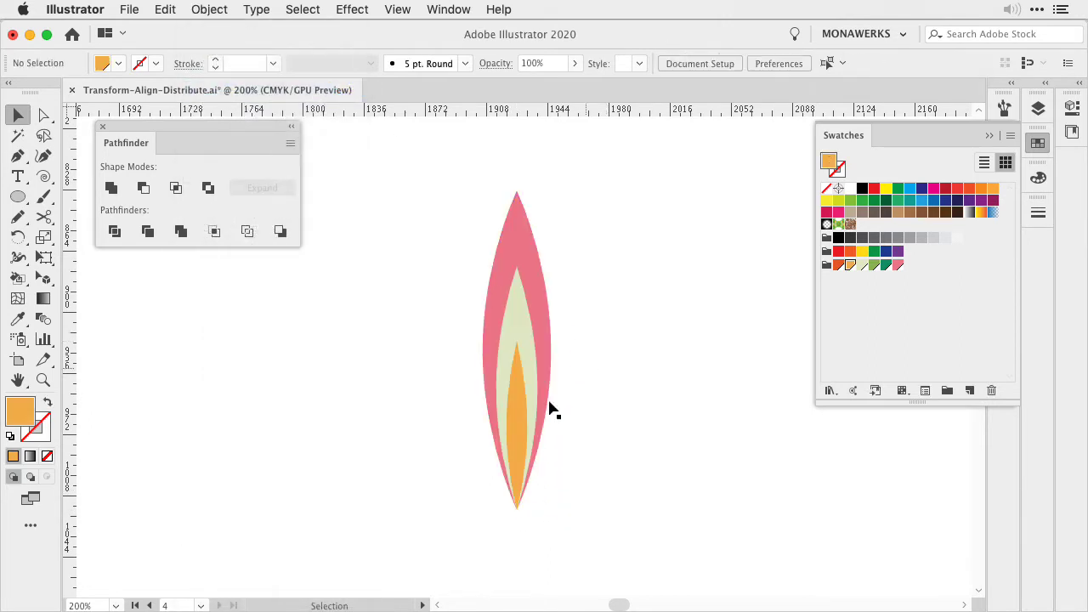
Preview rotating the petal group about its centre and apply the rotation with the angle set to 0°
key(super+minus)
key(super+minus)
key(super+minus)
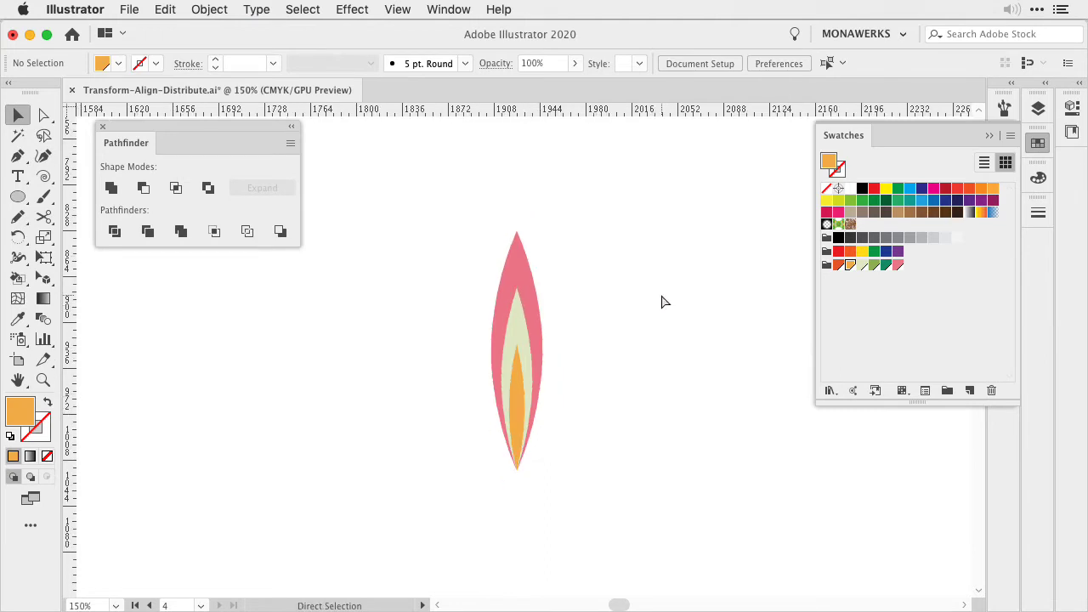
key(super+plus)
drag(571, 370, 536, 310)
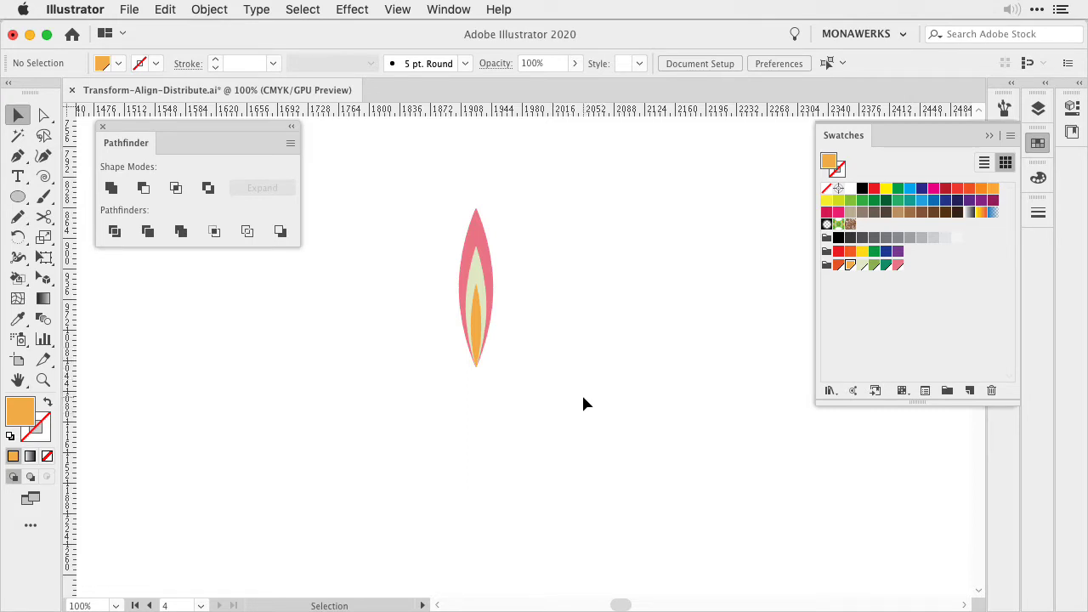
key(super+a)
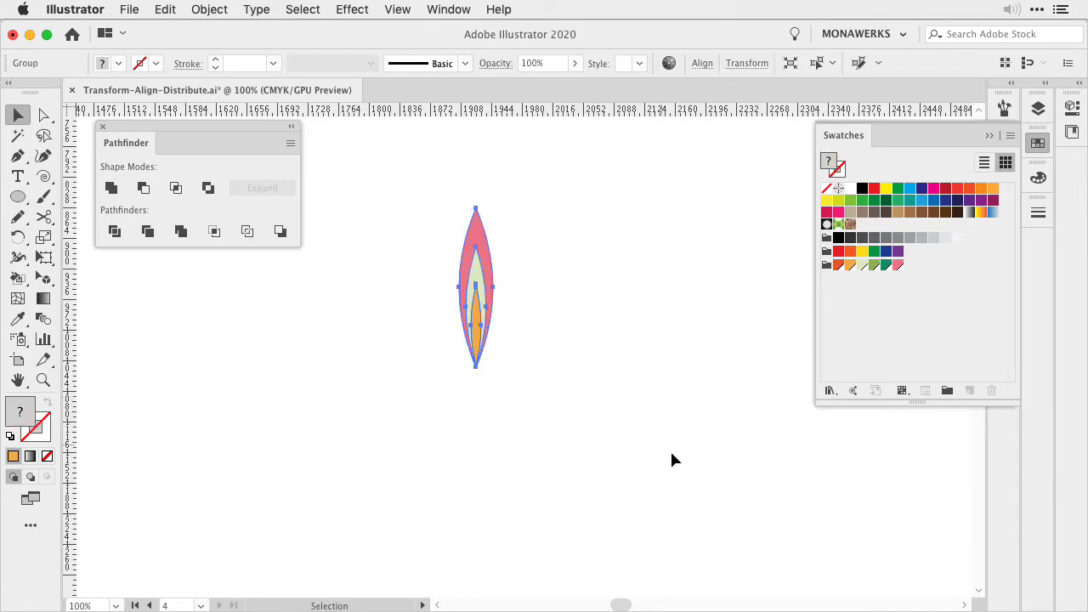
click(17, 237)
double_click(17, 237)
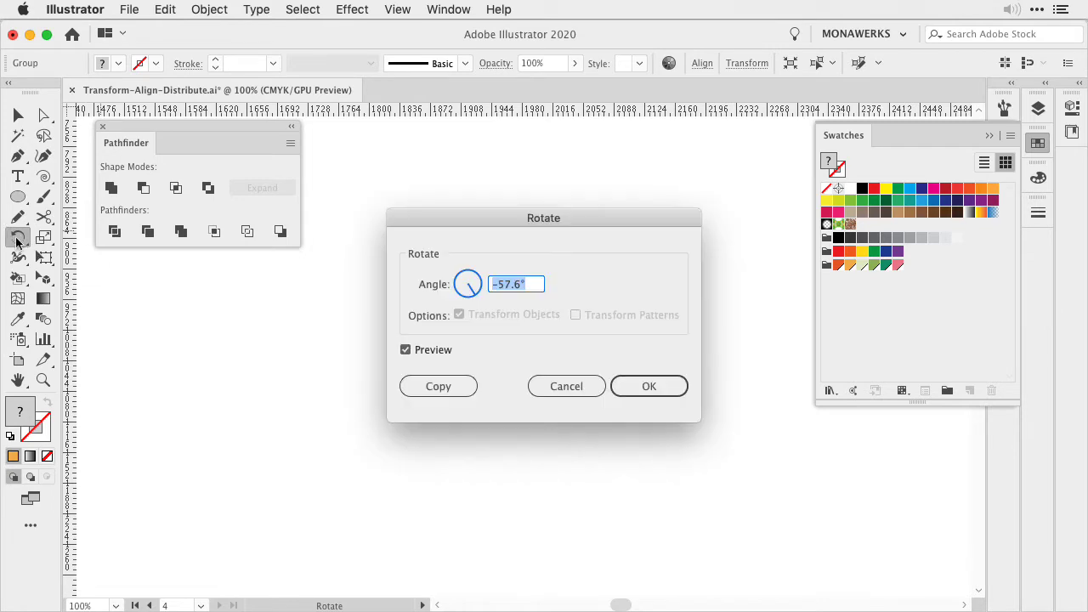
drag(498, 228, 726, 139)
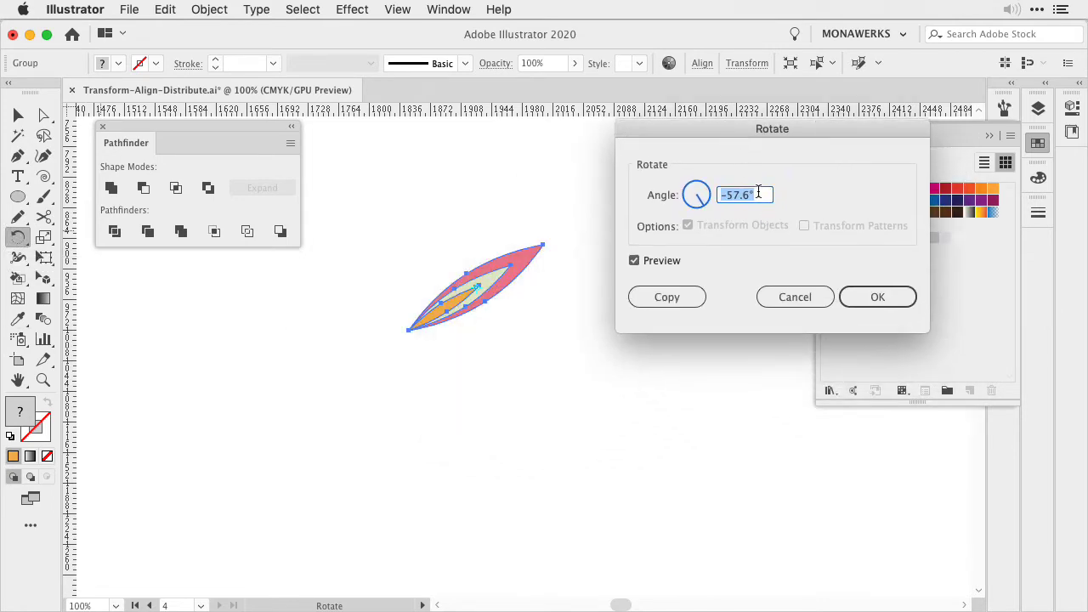
click(699, 206)
click(711, 195)
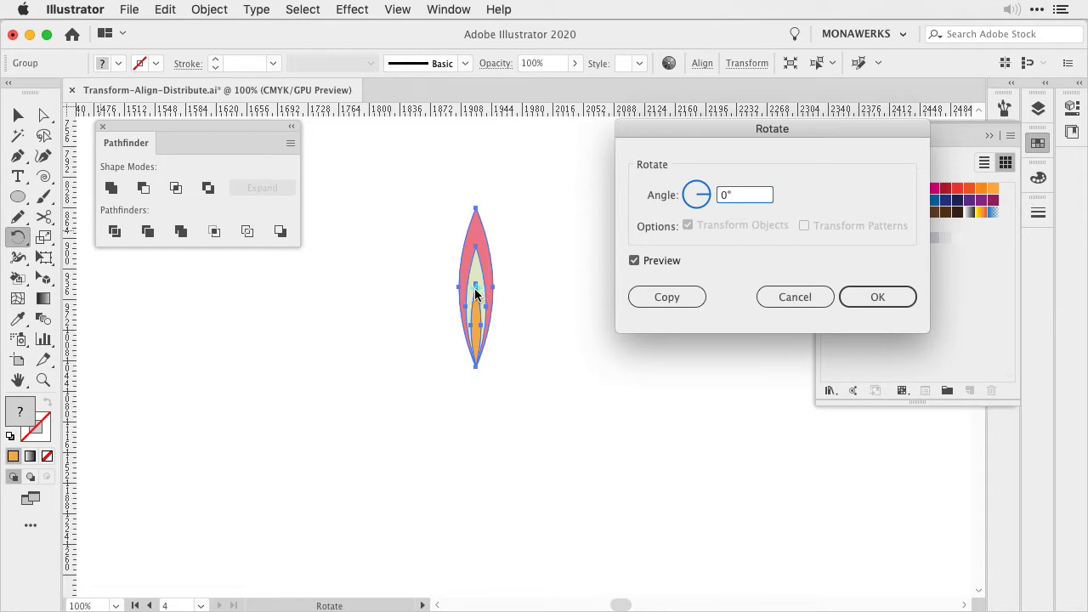
click(877, 297)
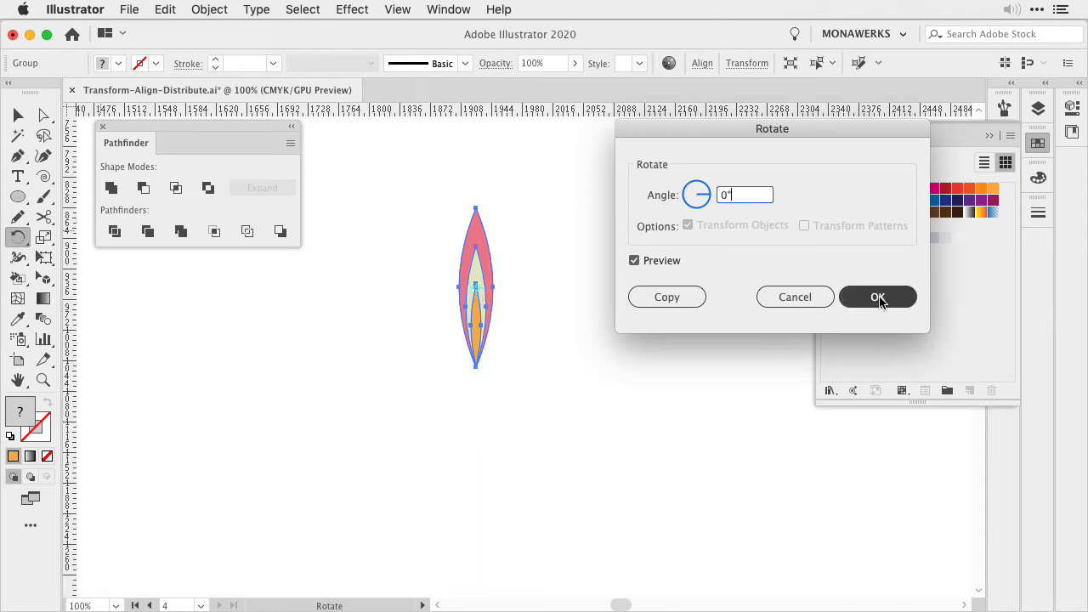
key(v)
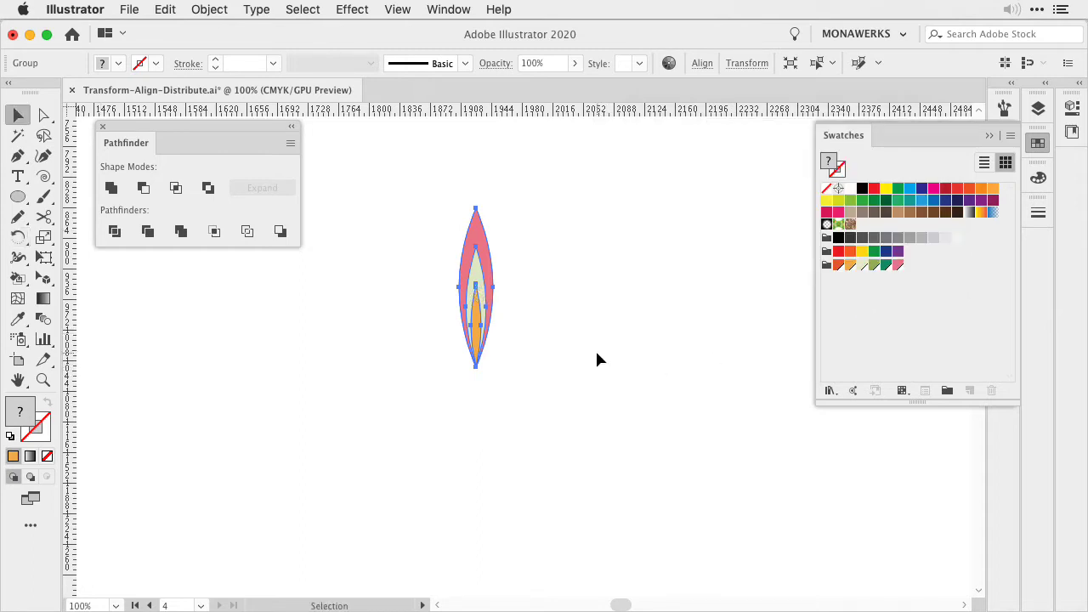
Try to rotate the petal group after setting its Transform reference point to bottom centre, previewing the rotation without applying it
click(747, 63)
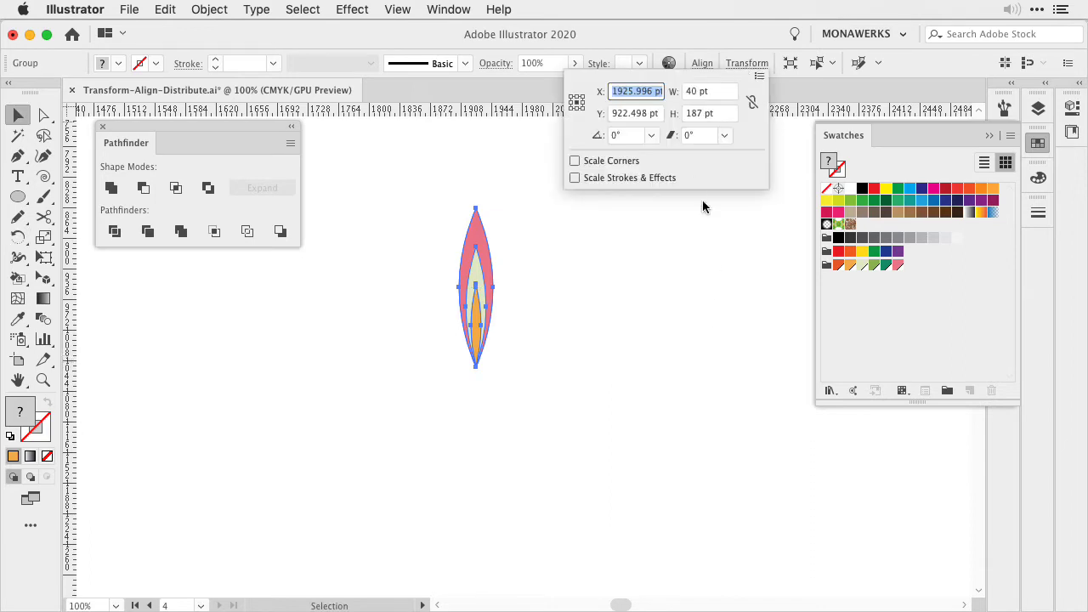
click(575, 108)
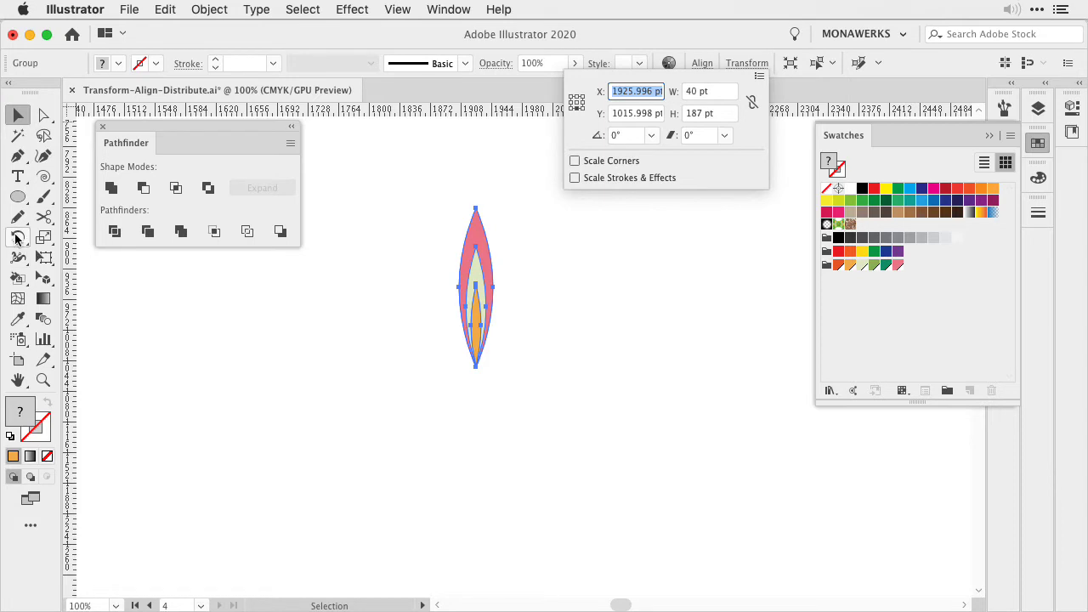
click(17, 237)
double_click(17, 238)
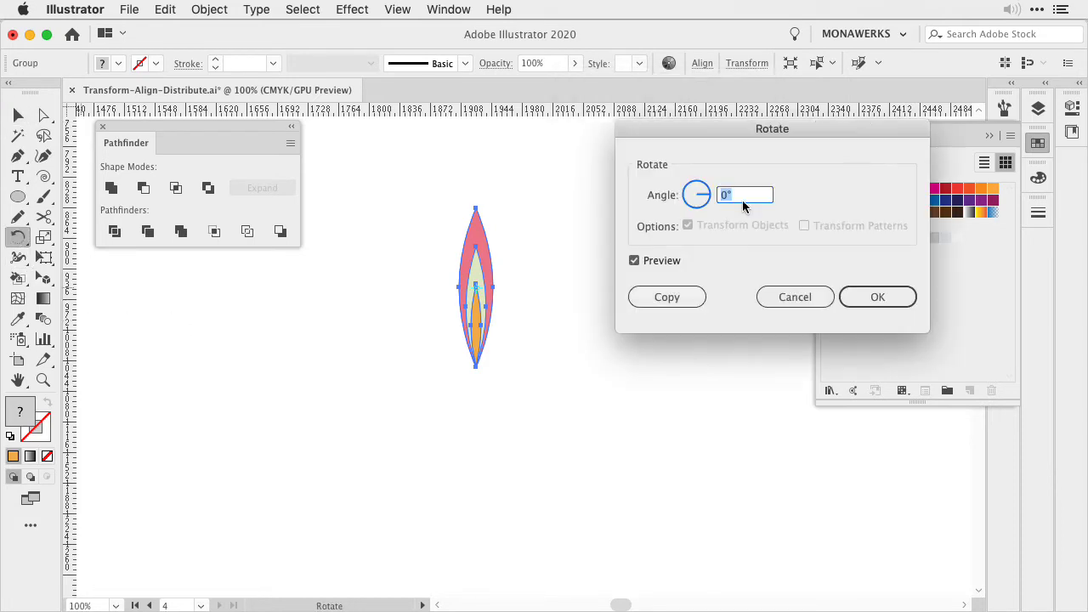
drag(706, 193, 702, 200)
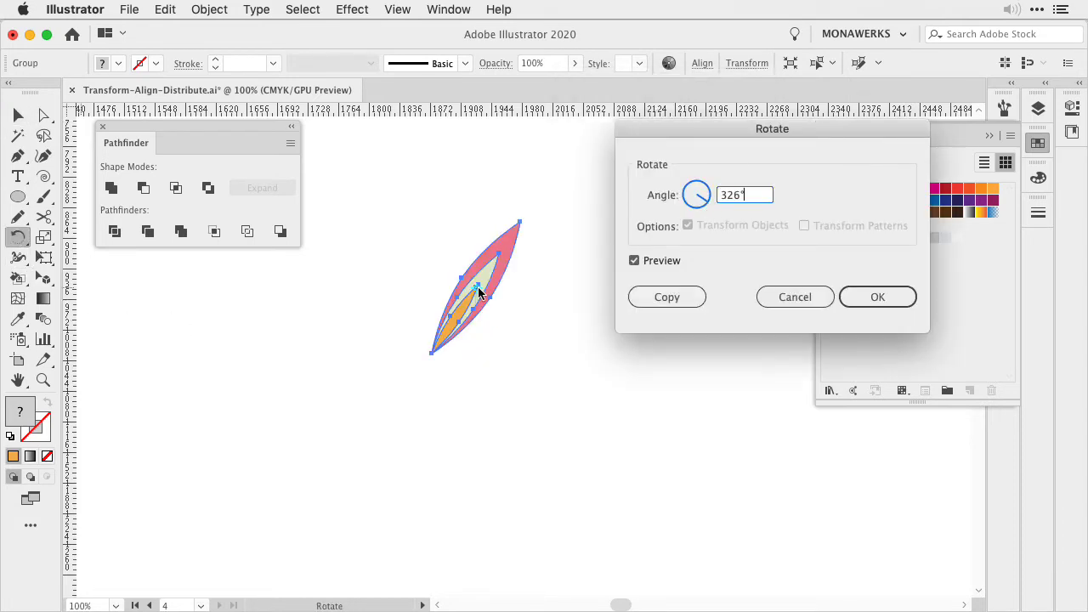
click(794, 301)
click(794, 300)
key(v)
click(512, 202)
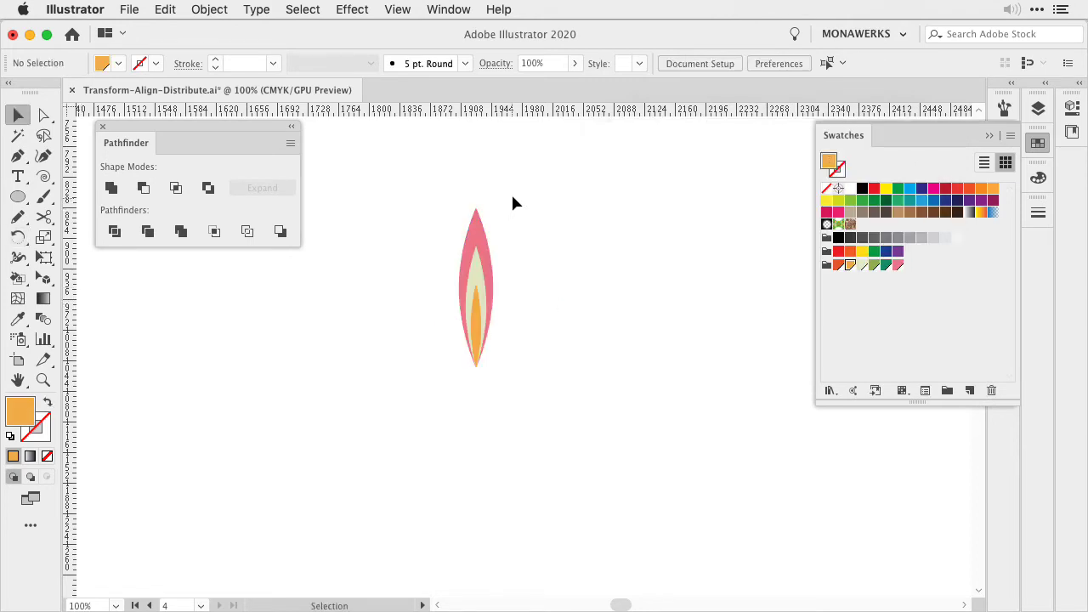
Select the petal group and create a copy rotated by 45° about the petal's bottom tip
drag(508, 188, 436, 383)
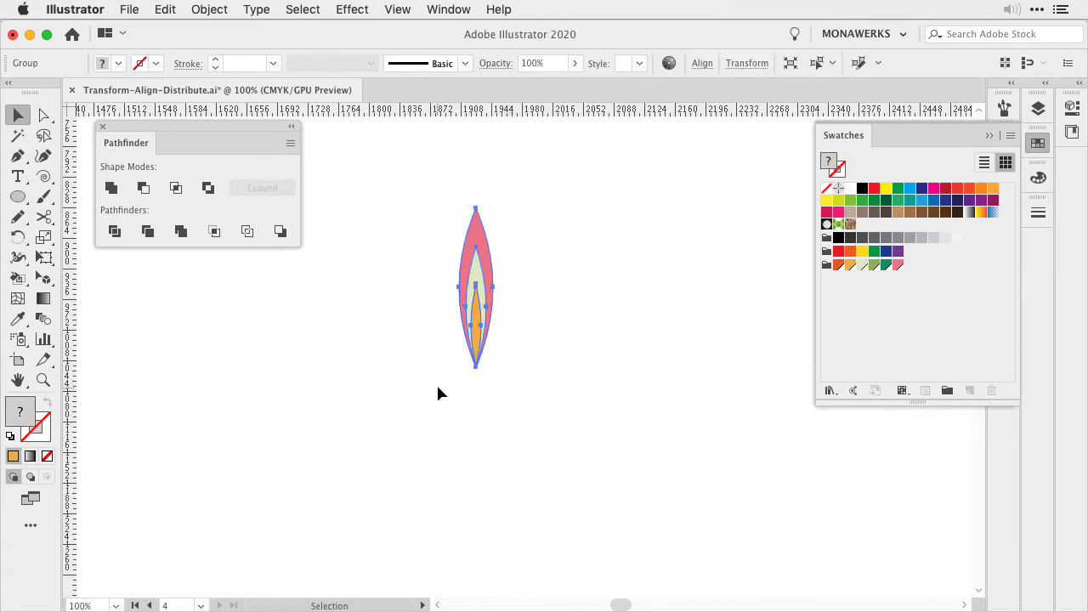
click(18, 239)
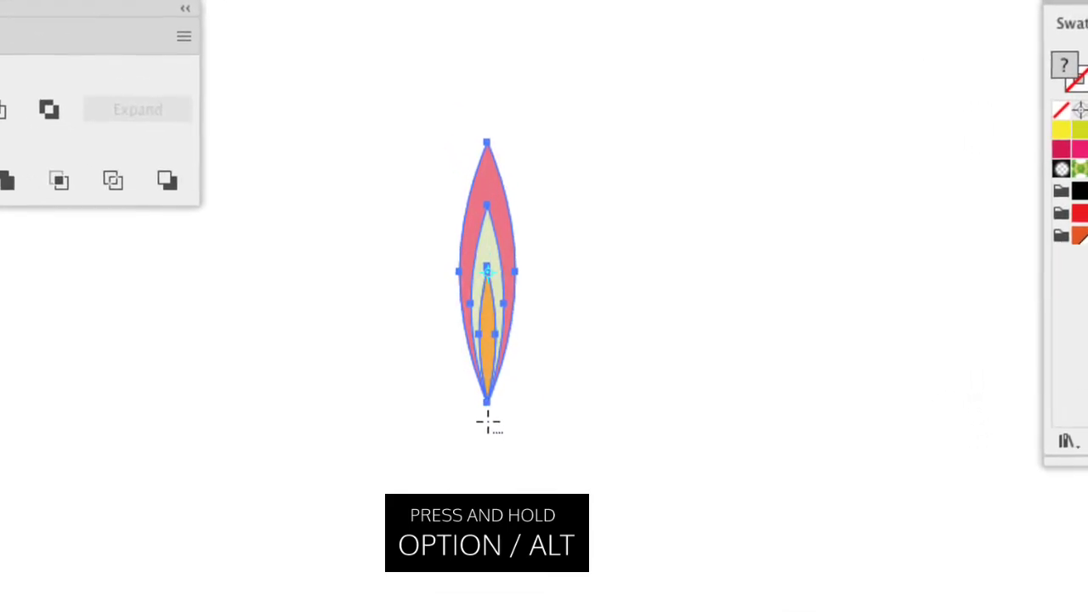
alt+click(483, 399)
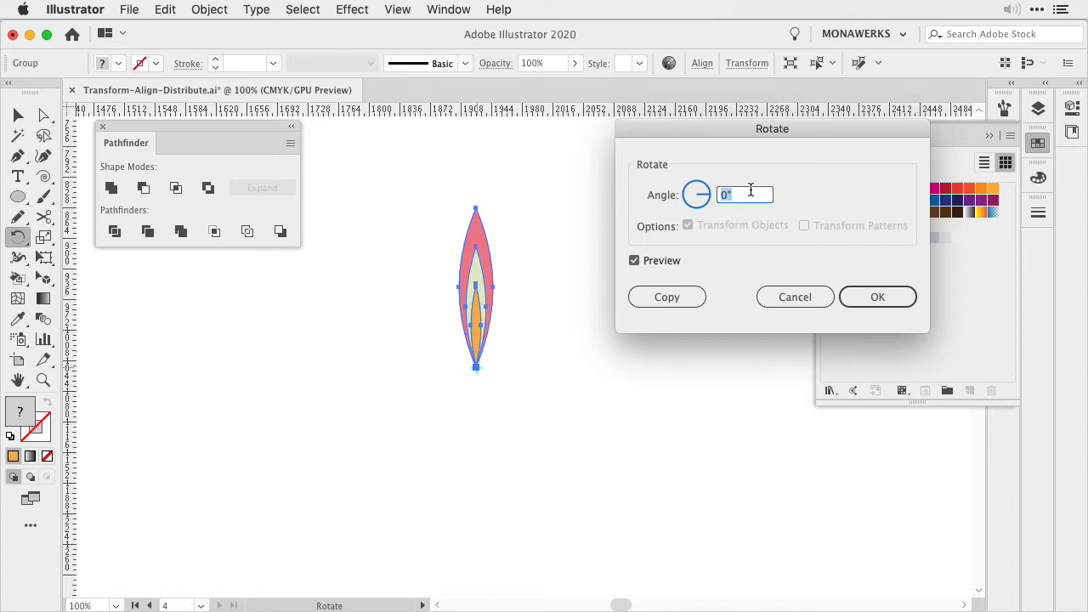
click(690, 306)
text(60)
text(8)
click(634, 262)
click(634, 262)
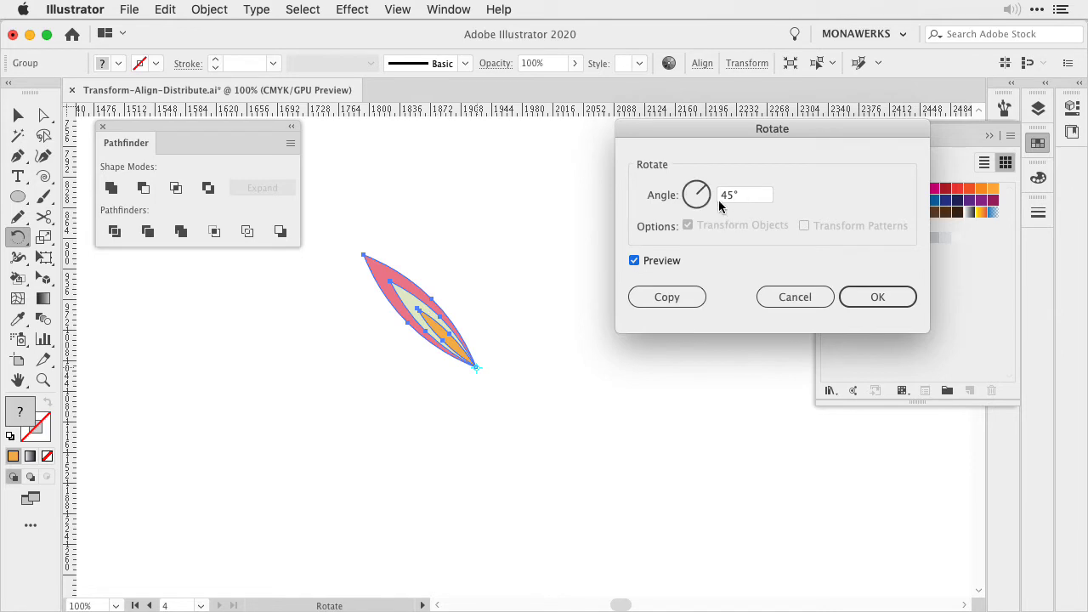
click(668, 298)
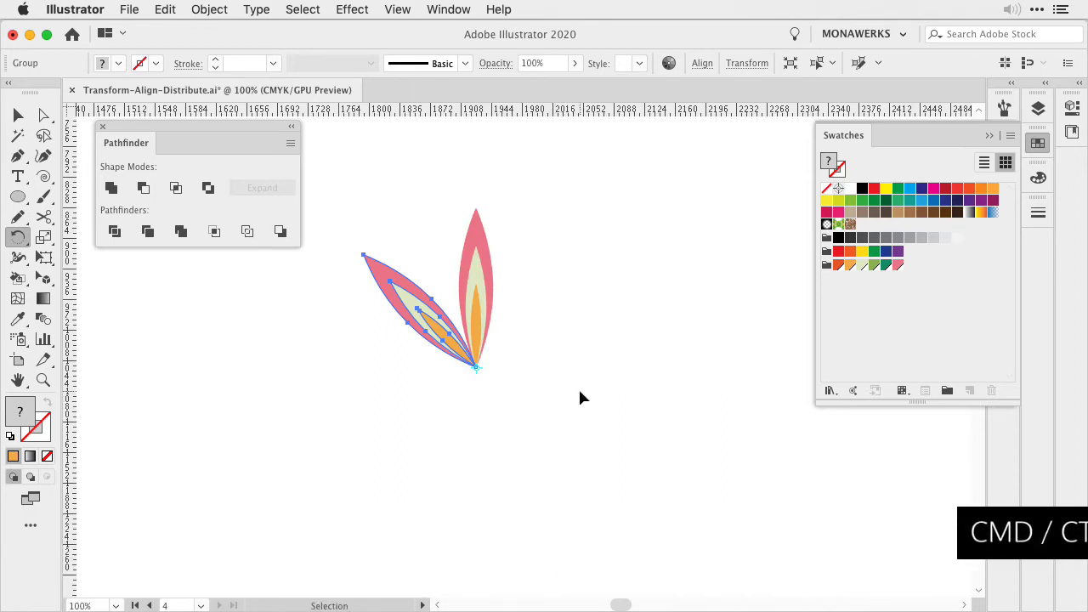
Repeat the rotated copy six more times around the petal's bottom tip to complete an eight-petal flower
key(super+d)
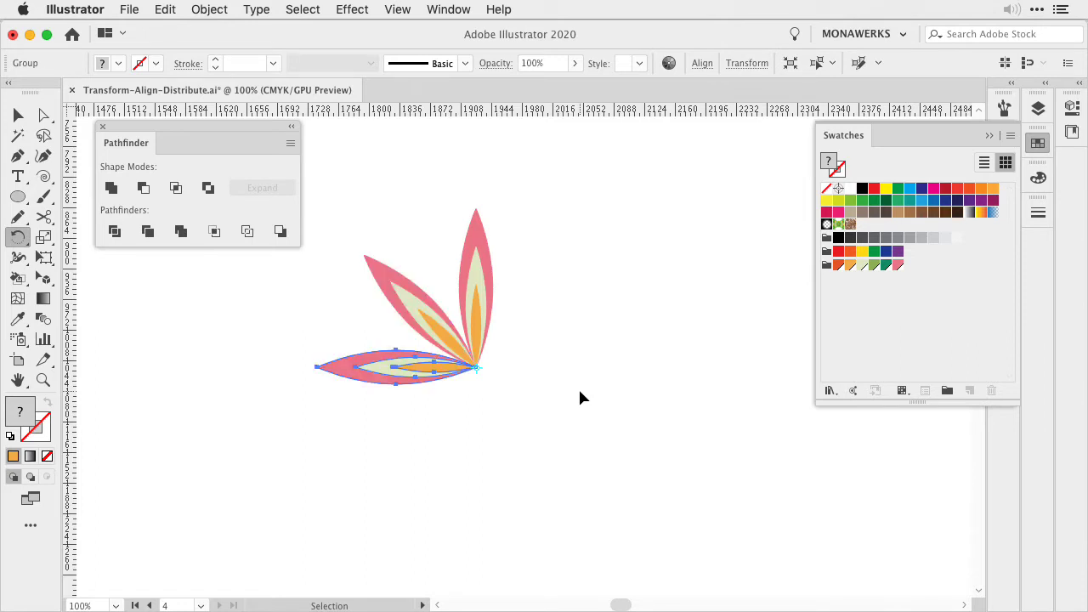
key(super+d)
key(super+d)
key(super+d)
key(super+d)
key(super+d)
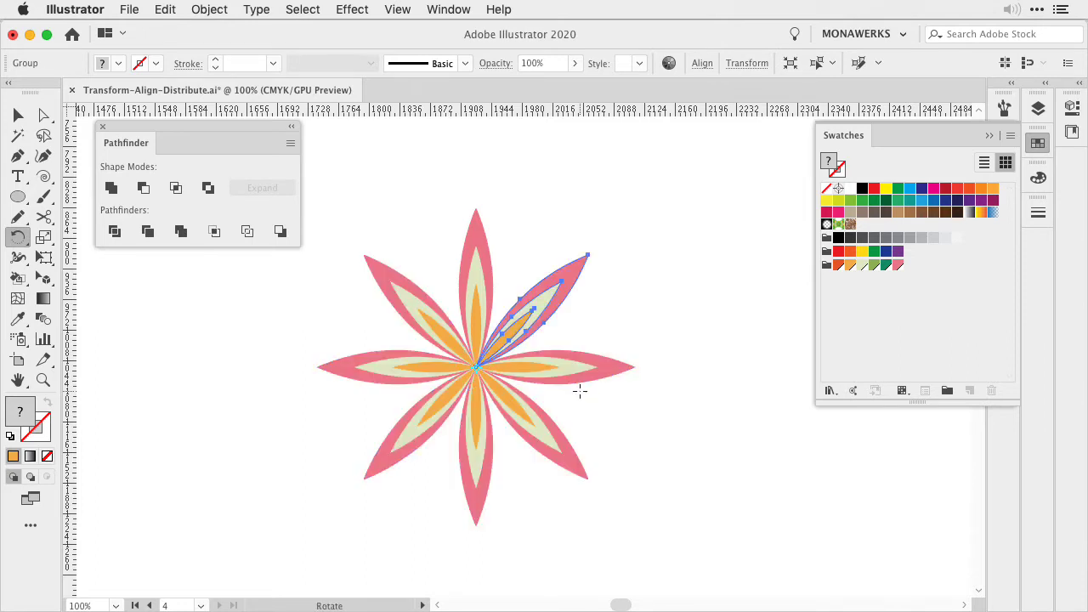
key(v)
click(640, 302)
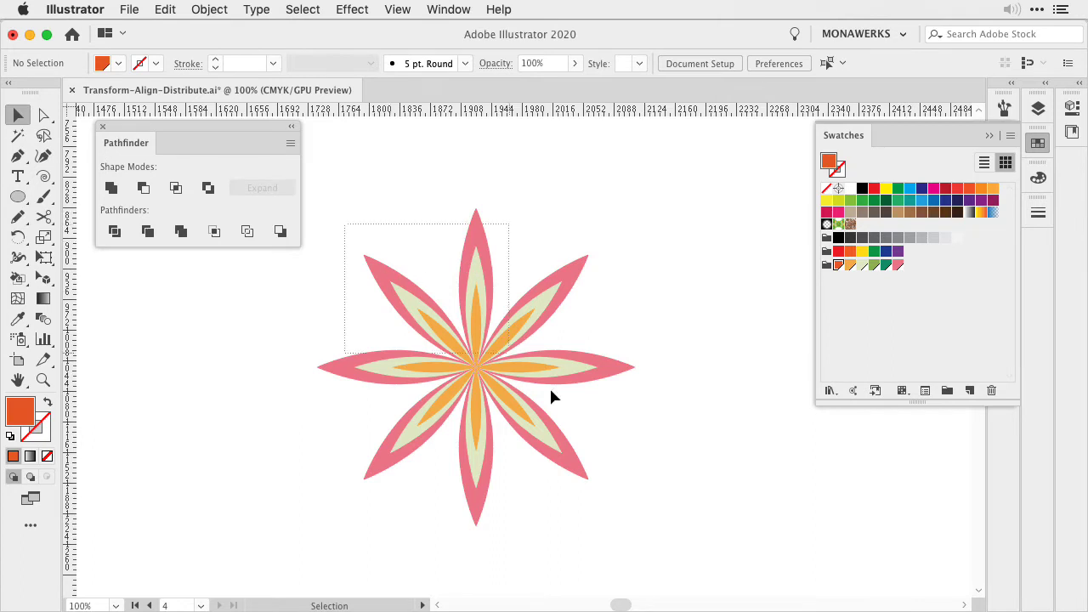
Select all eight petals of the flower and group them
click(575, 464)
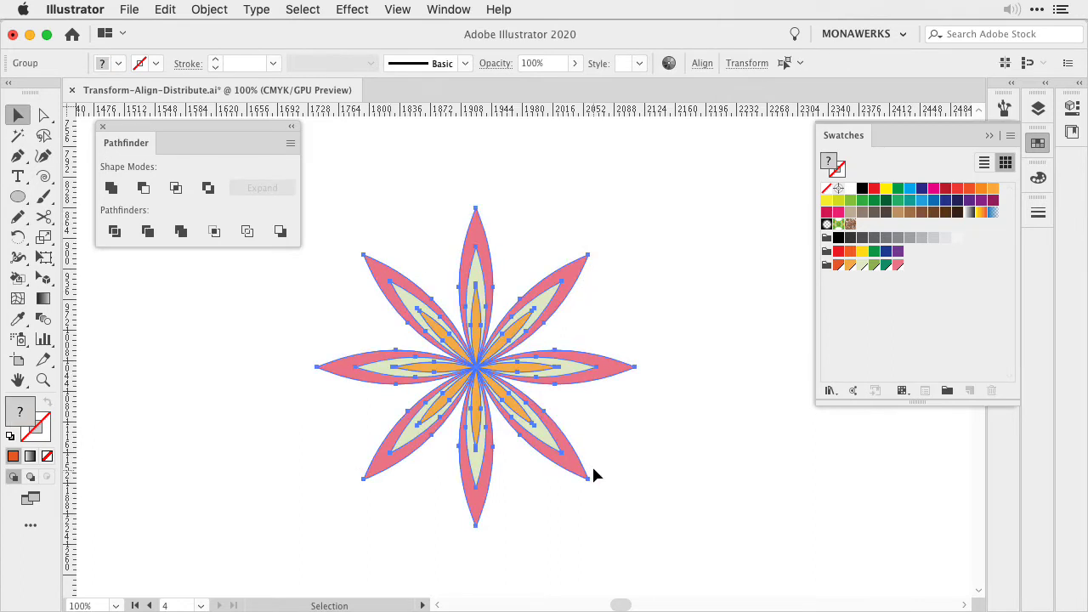
click(209, 9)
click(219, 88)
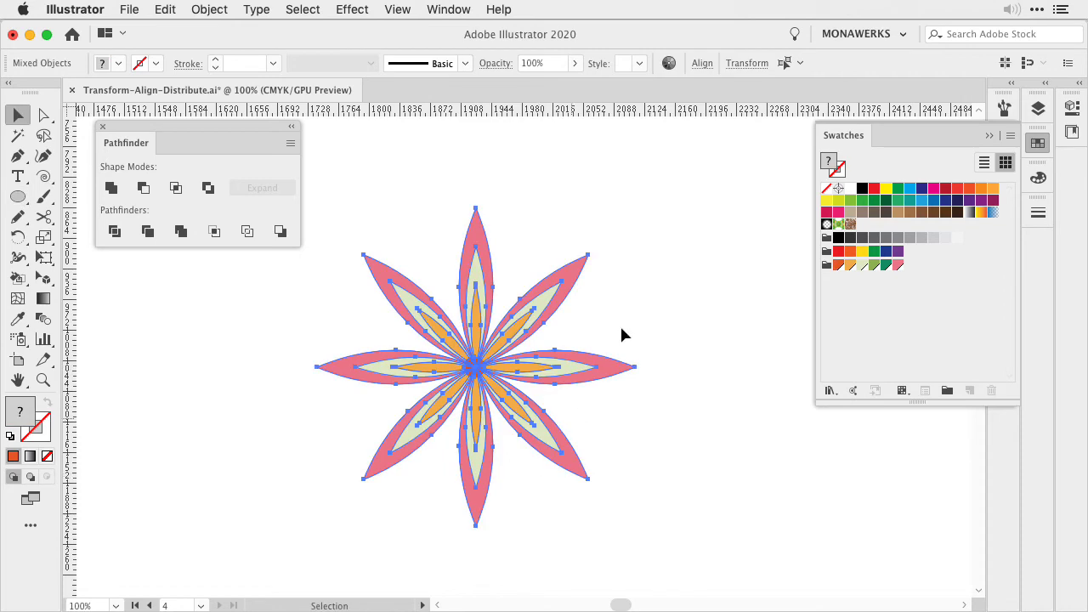
Align the petal group and the orange-red centre circle to their horizontal and vertical centres, and group them
click(701, 63)
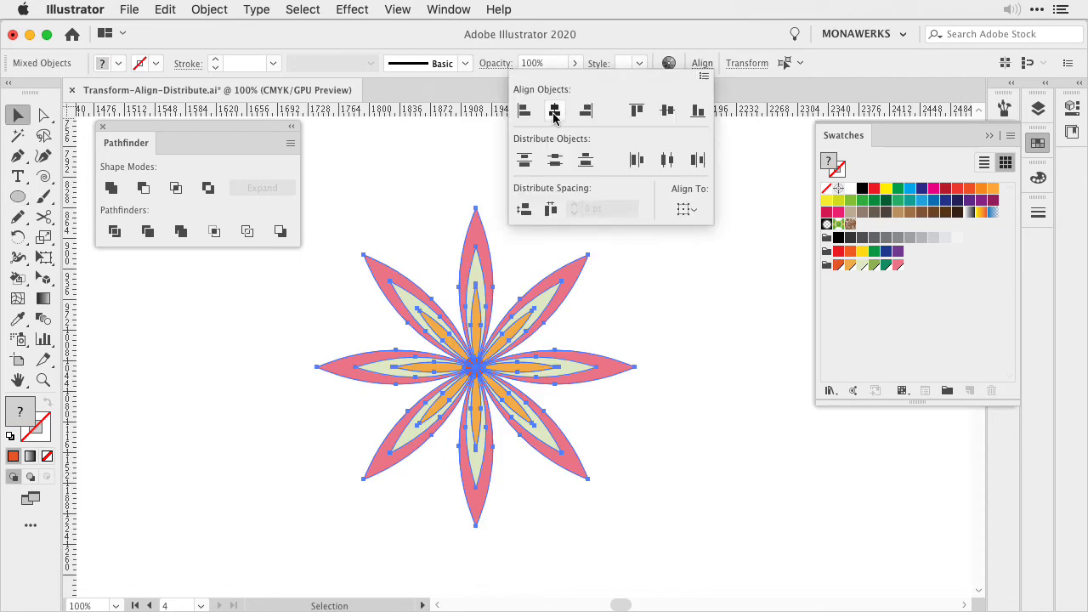
click(667, 111)
click(683, 305)
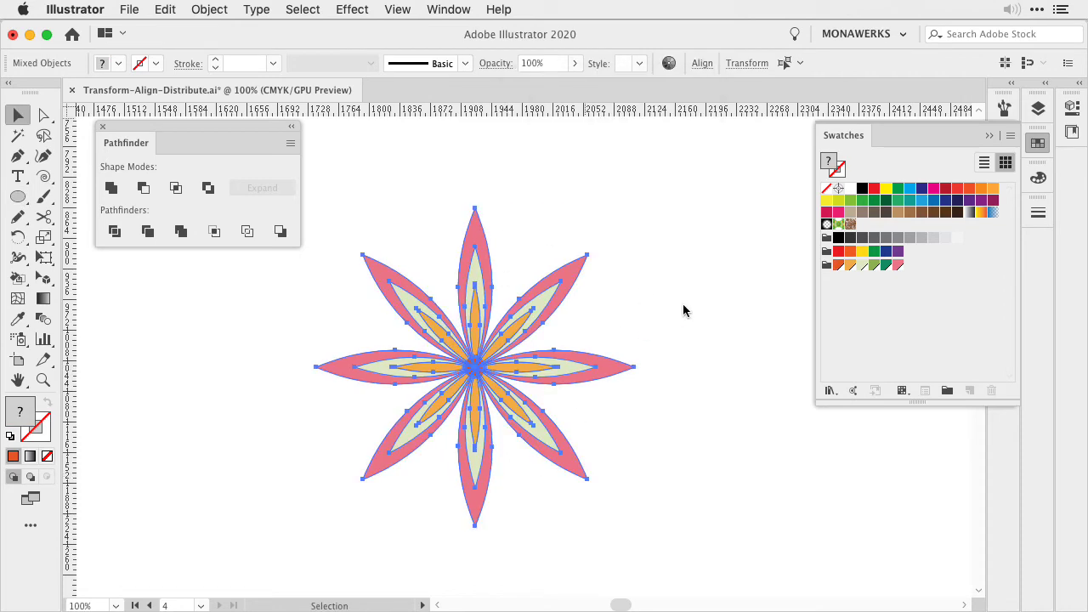
click(684, 305)
key(super+a)
click(209, 9)
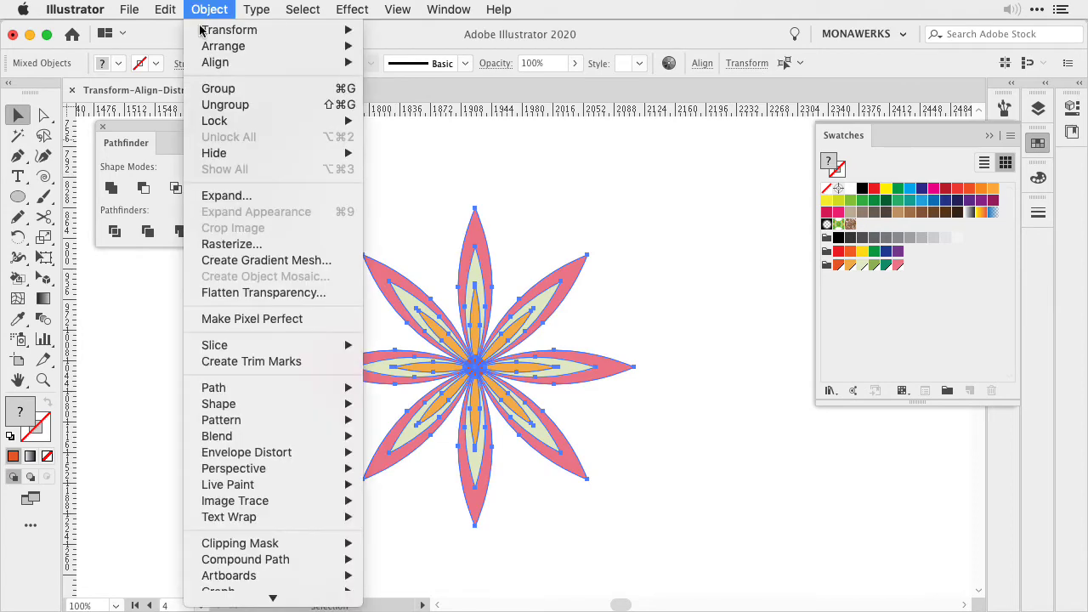
click(510, 184)
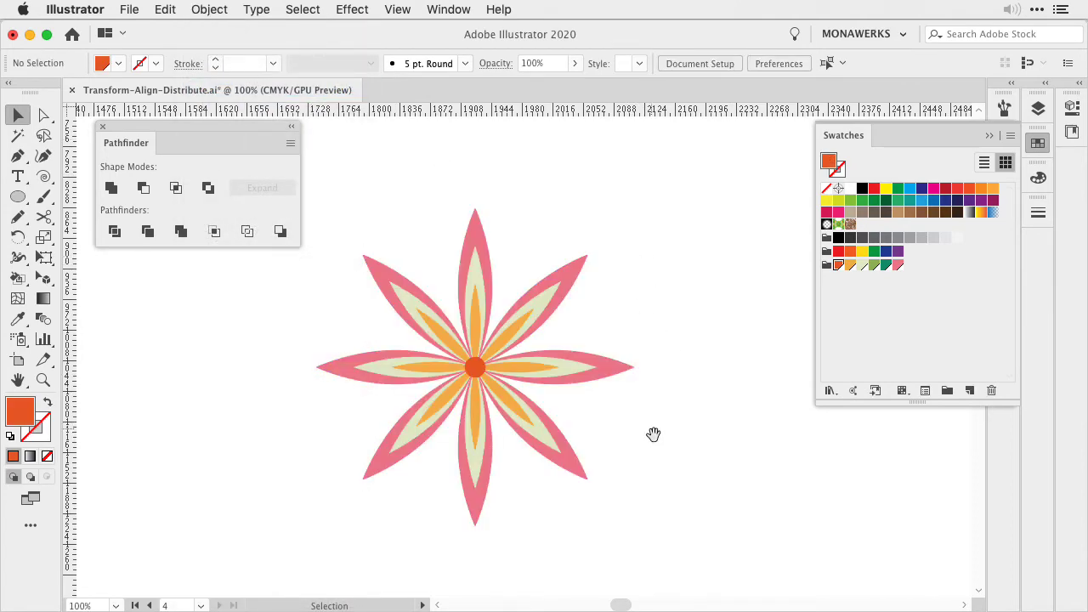
Select the flower group, try rotating it counterclockwise with Free Transform, and undo the rotation
scroll(653, 434, down, 4)
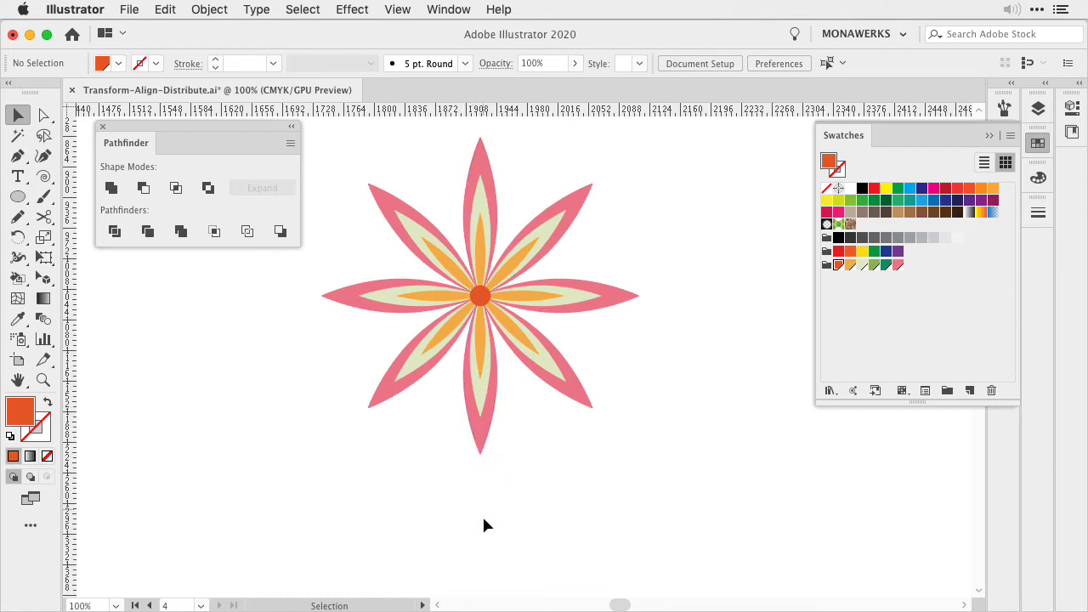
click(482, 296)
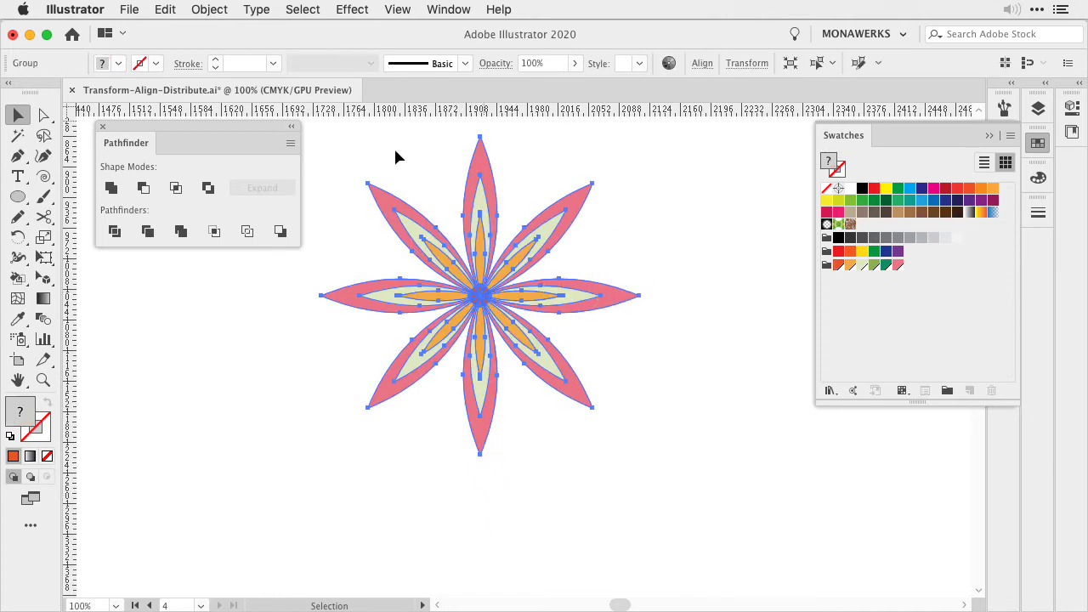
key(e)
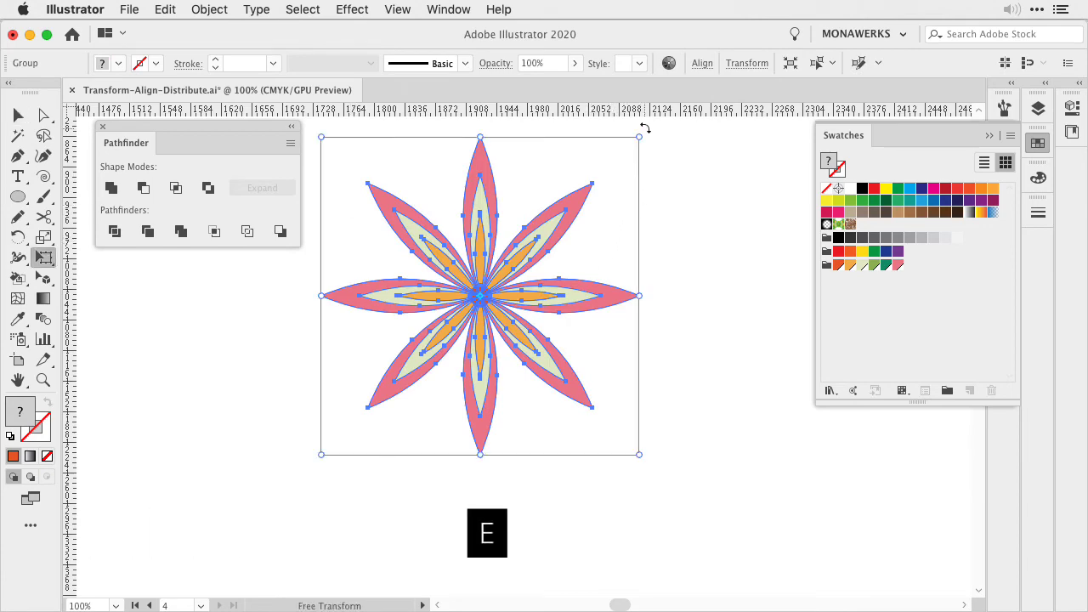
drag(648, 129, 542, 149)
key(ctrl+z)
key(v)
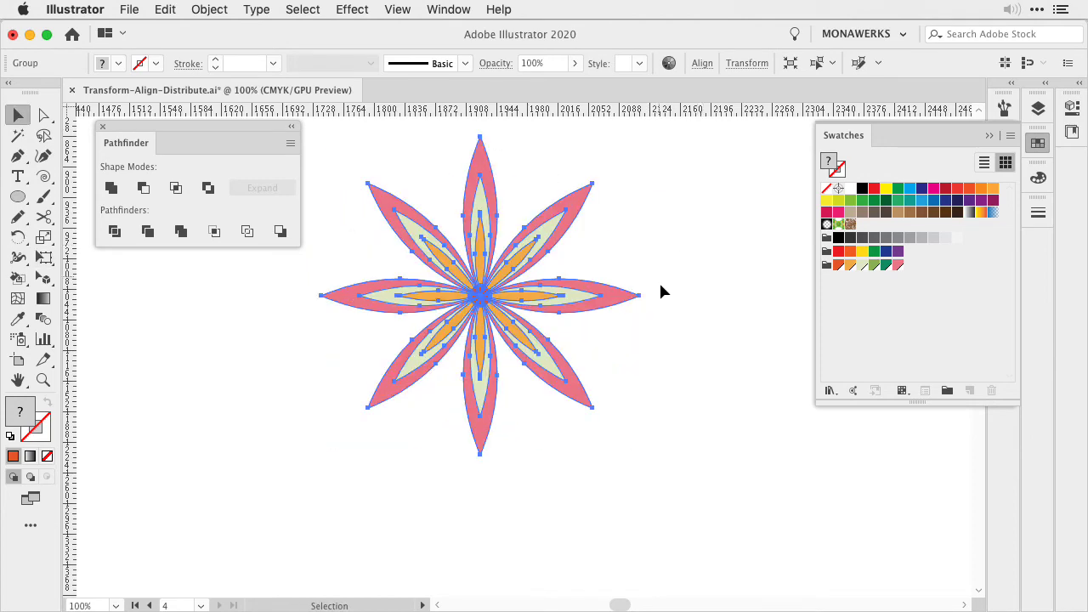
key(ctrl+z)
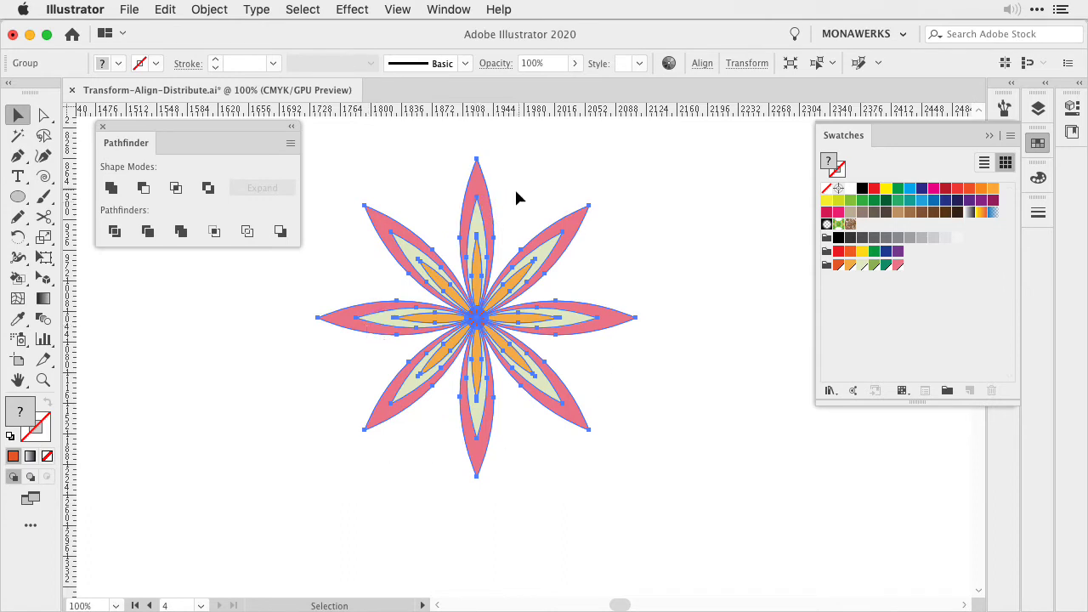
Rotate the whole flower group by 360/16 (22.5°) about its centre and deselect it
click(17, 239)
double_click(18, 237)
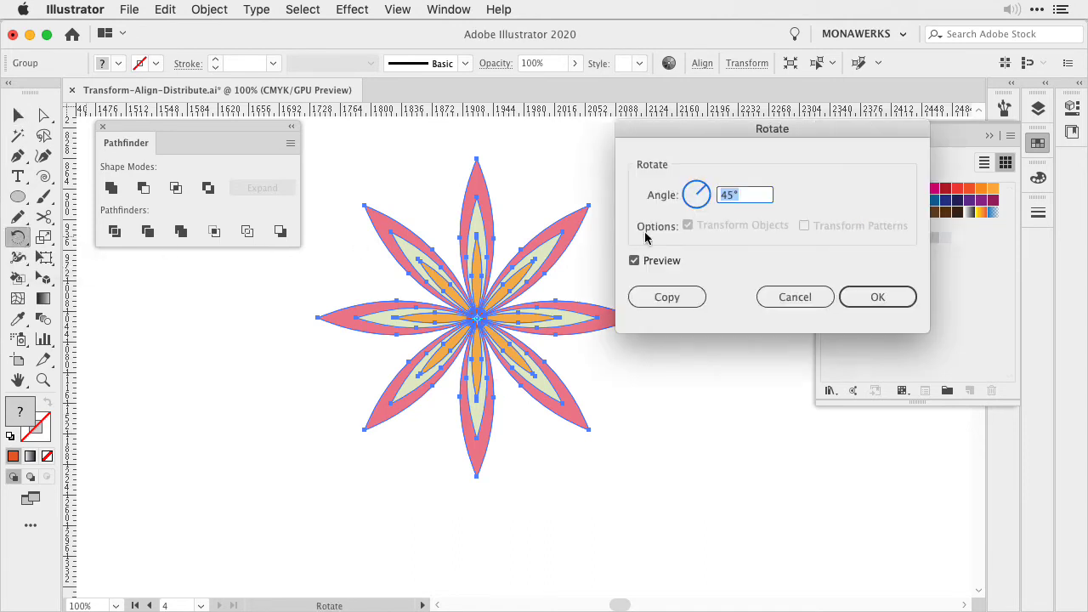
text(360/16)
click(634, 261)
click(634, 261)
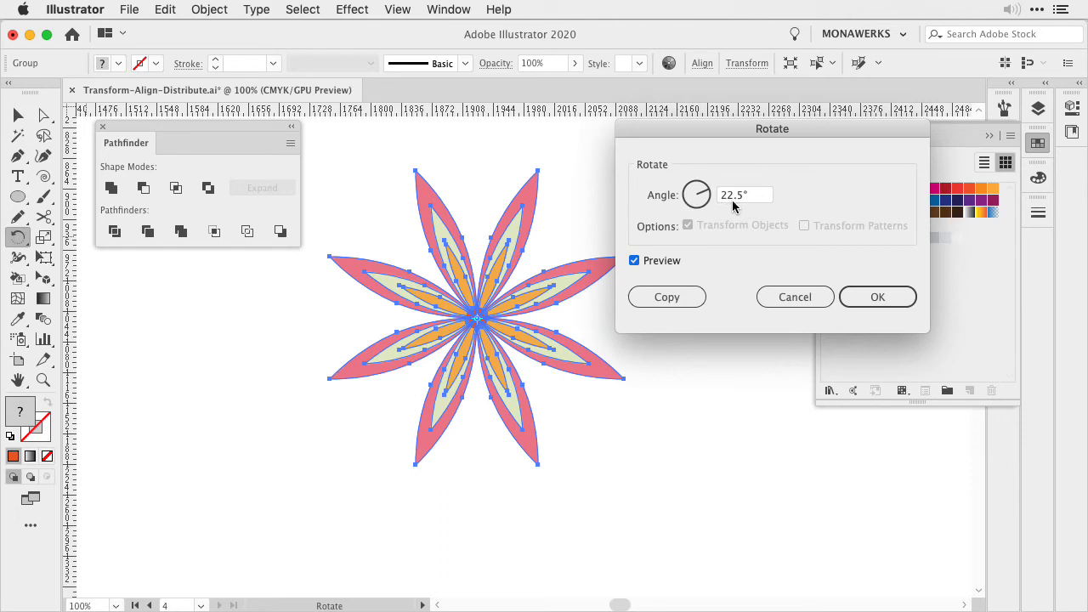
click(877, 296)
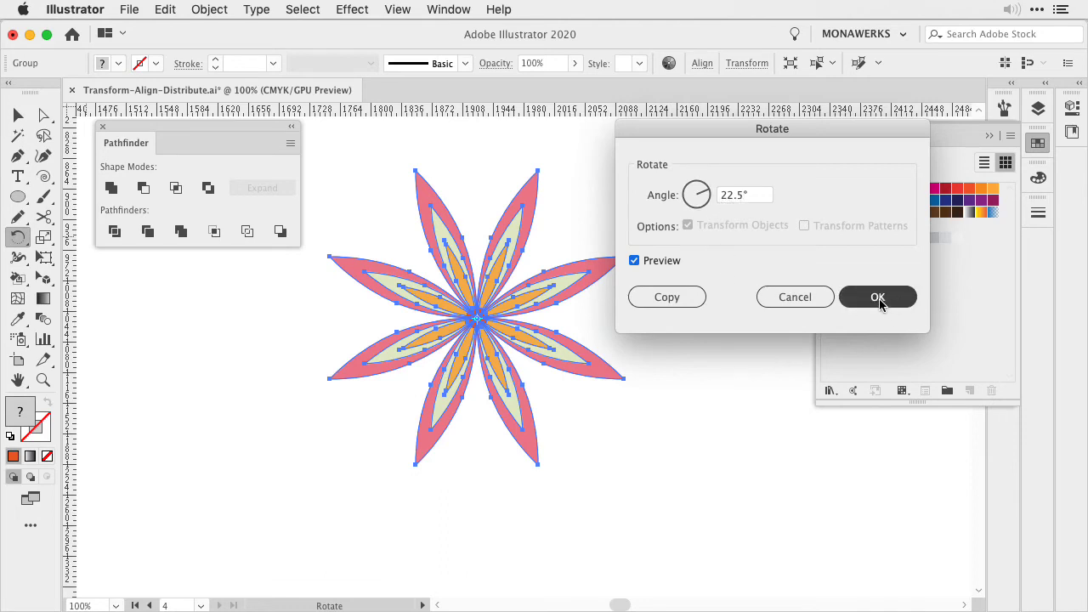
key(v)
click(556, 406)
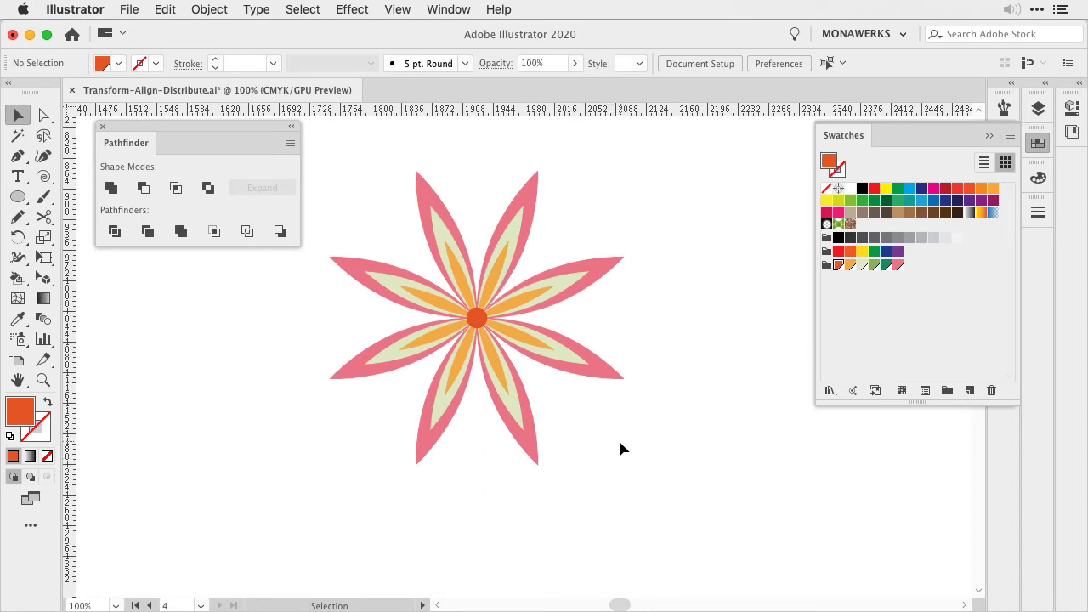
Draw a straight vertical stem with the Pen tool from the flower's centre to about Y 1354 pt, using a dark green stroke and no fill
drag(600, 468, 598, 450)
click(884, 266)
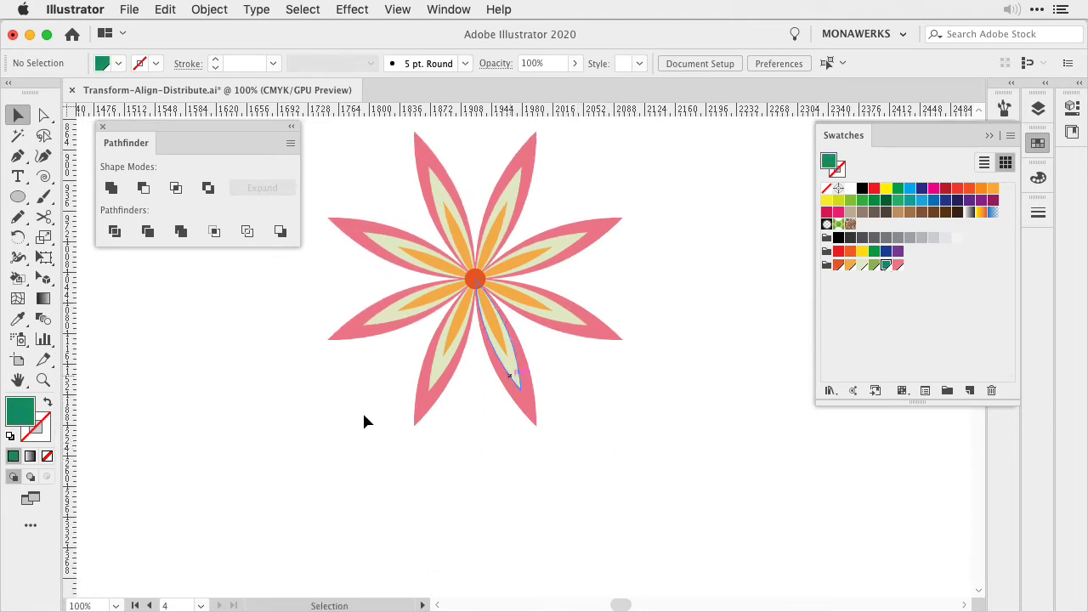
key(shift+x)
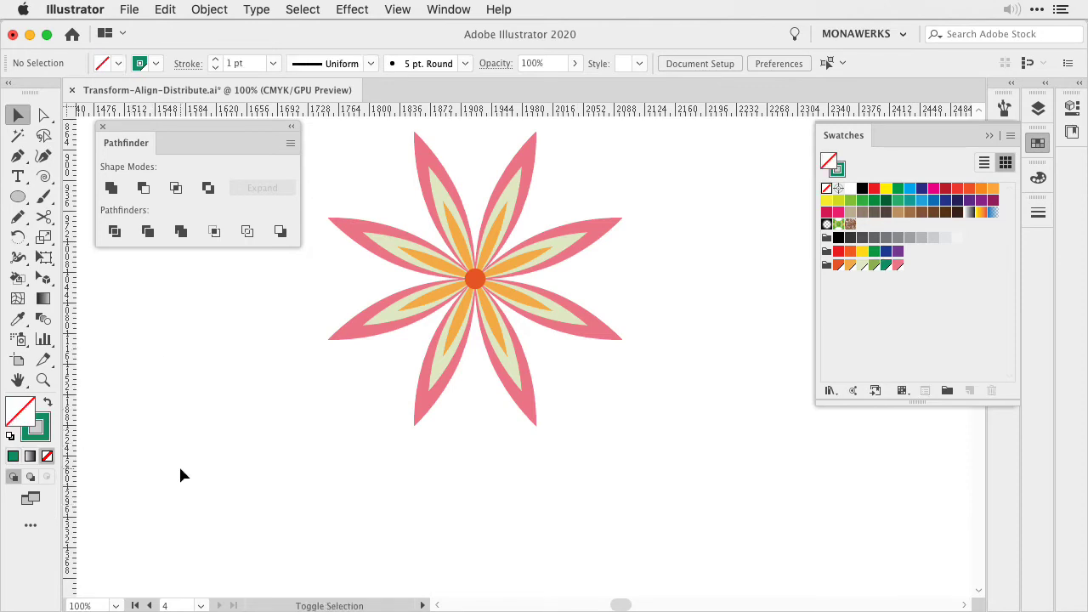
key(p)
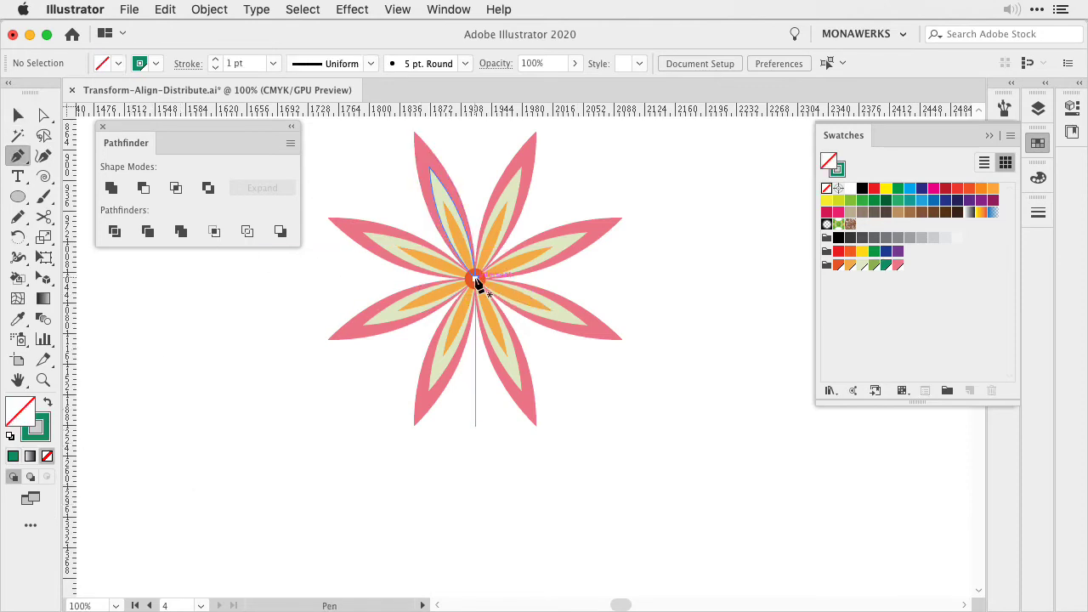
click(474, 280)
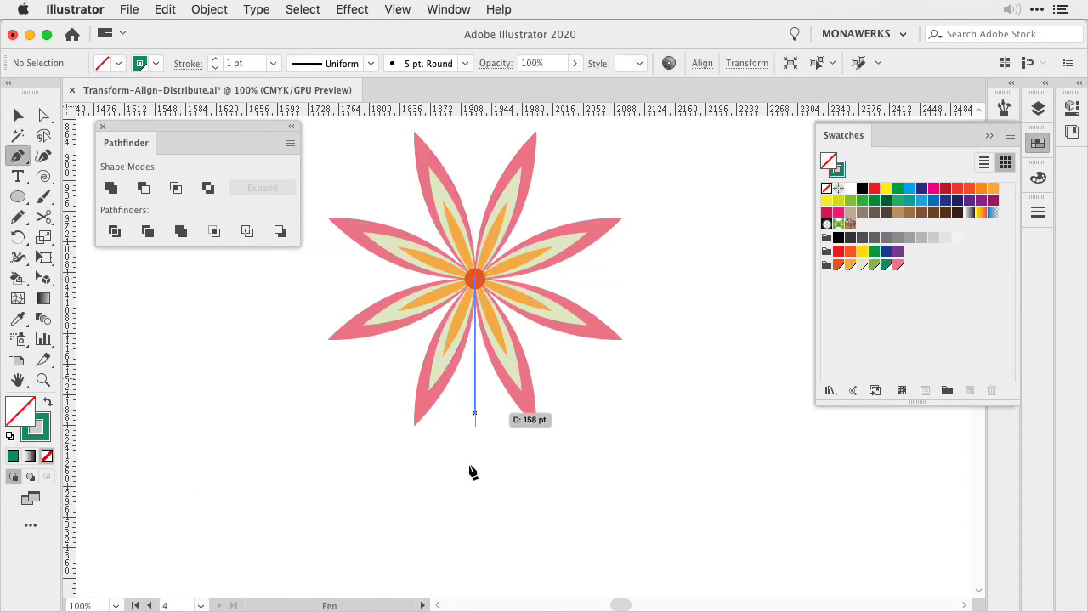
click(477, 565)
key(v)
Set the green stem's stroke weight to 4 pt and give it a round cap
click(1038, 212)
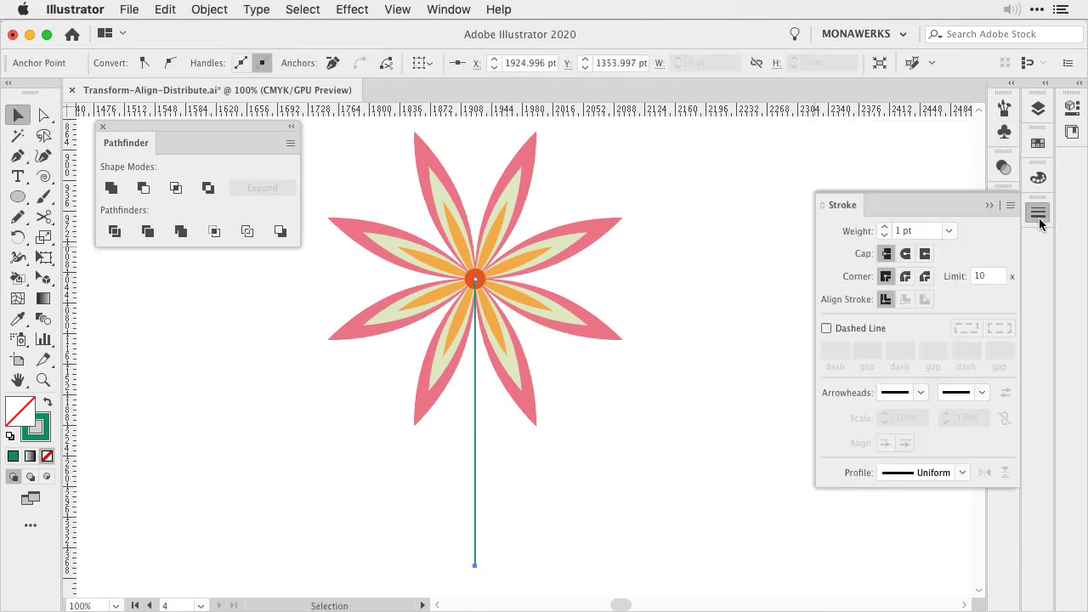
click(884, 227)
click(884, 227)
click(884, 227)
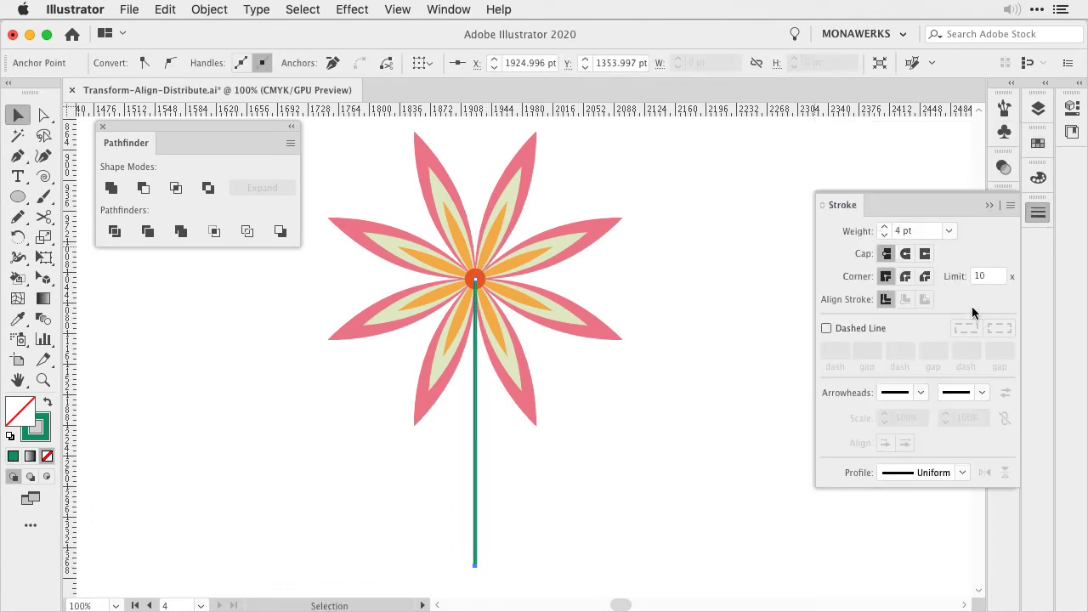
click(905, 254)
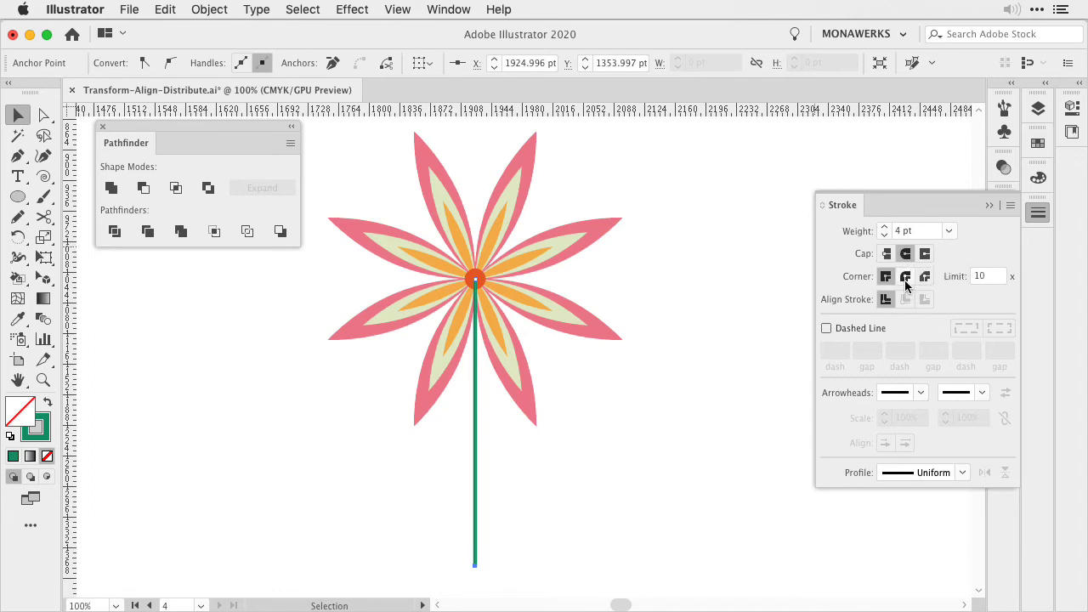
Give the stem's stroke a round join and select the whole stem path
click(905, 277)
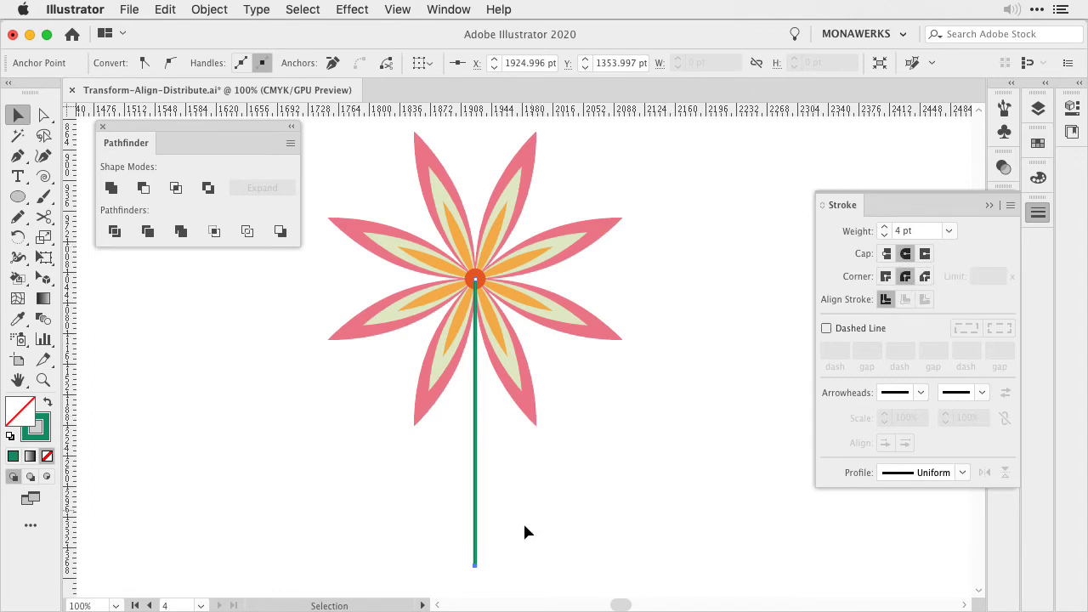
click(502, 486)
drag(503, 487, 454, 521)
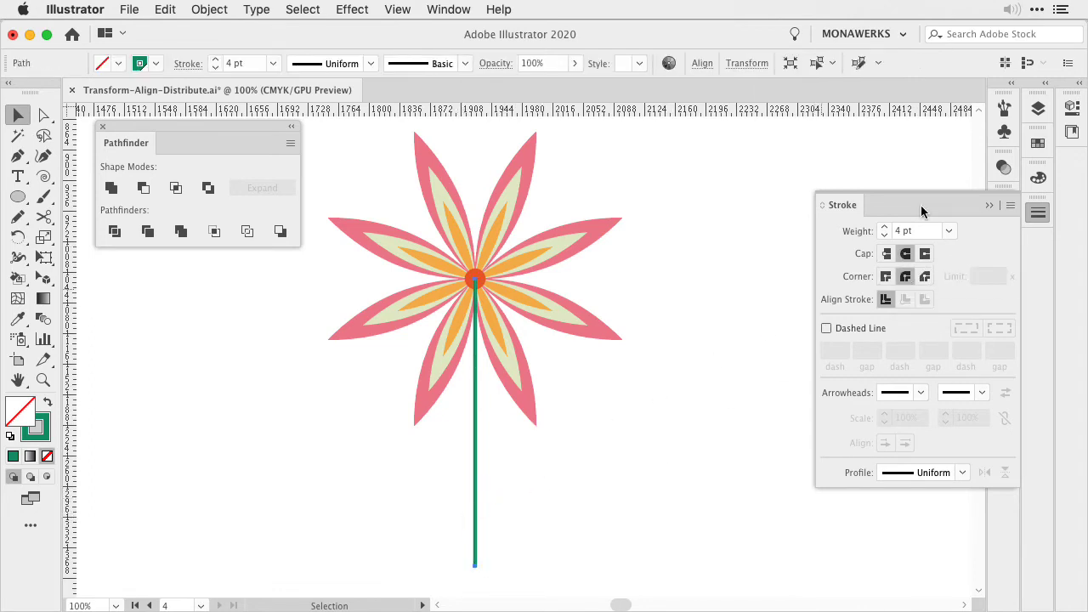
click(989, 205)
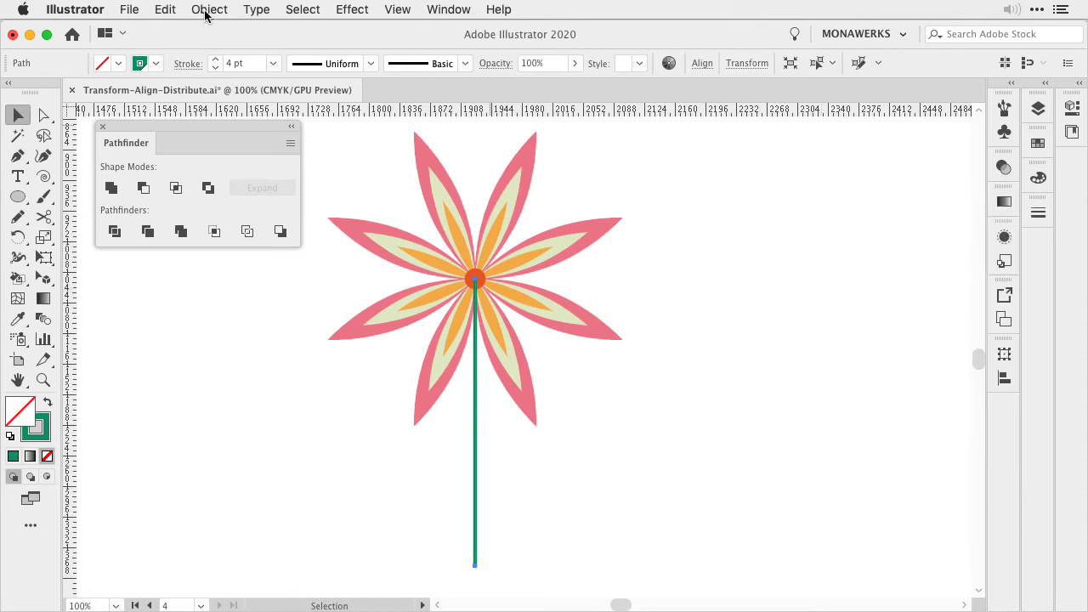
Send the stem to the back so it sits behind the flower, and deselect it
click(205, 14)
mouse_move(217, 49)
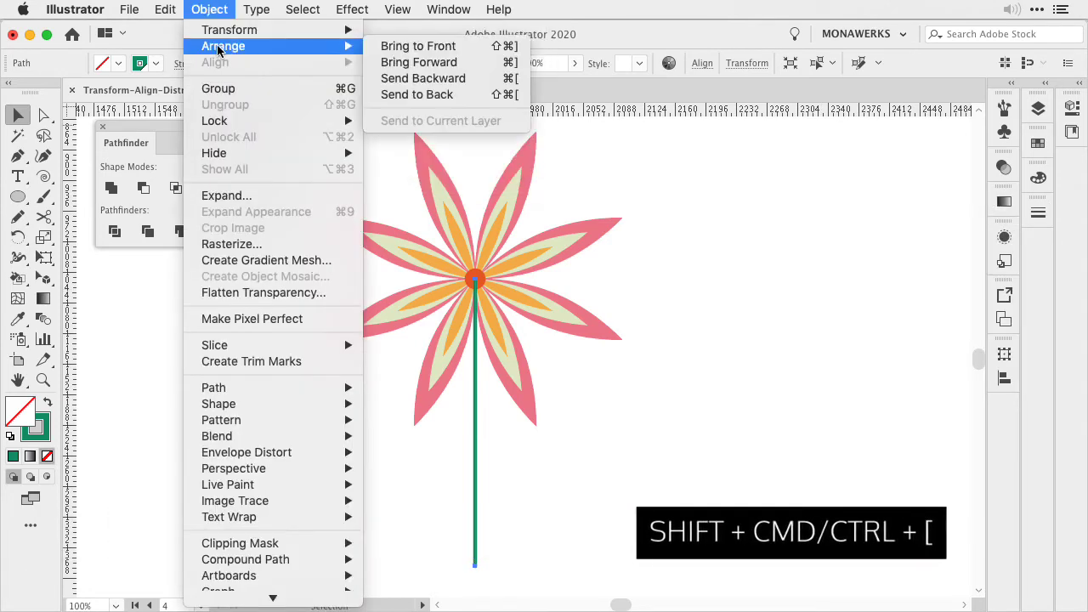
click(433, 95)
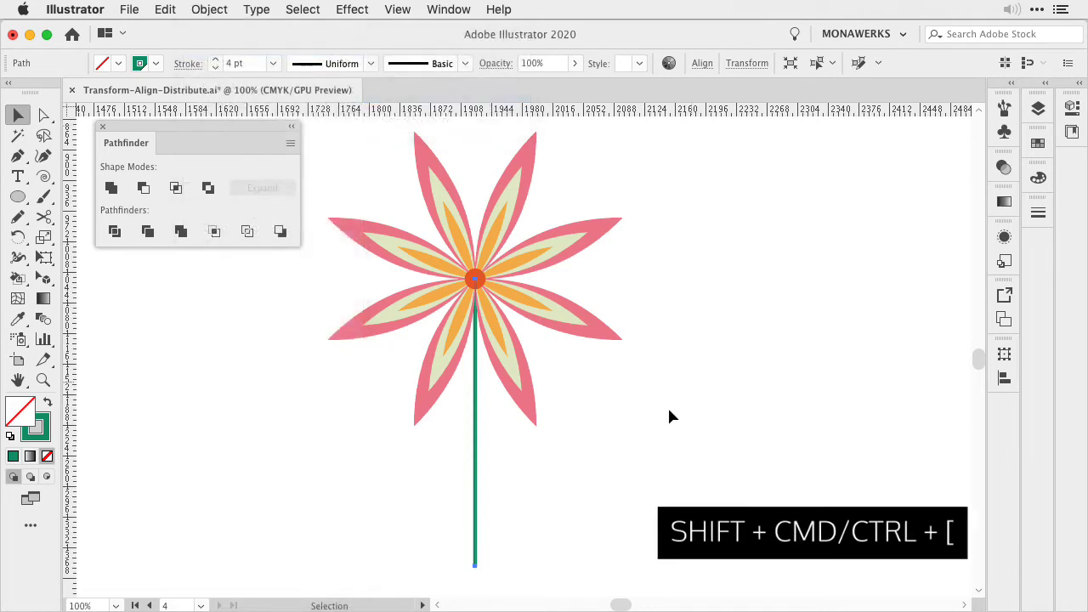
click(647, 439)
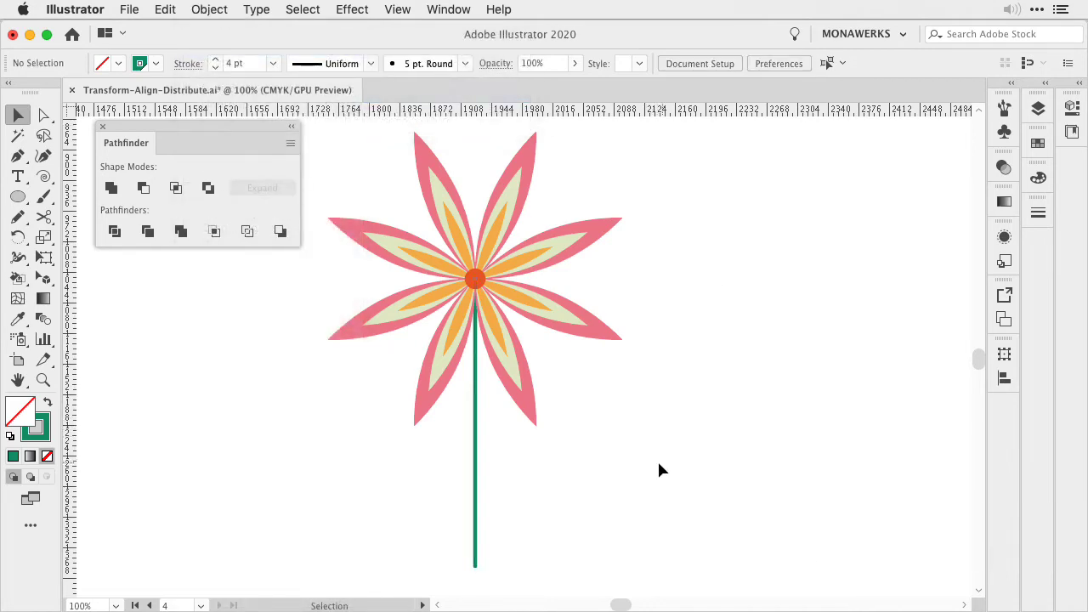
Set the stroke colour for new shapes to the light green swatch and the fill to the dark green swatch
click(1035, 141)
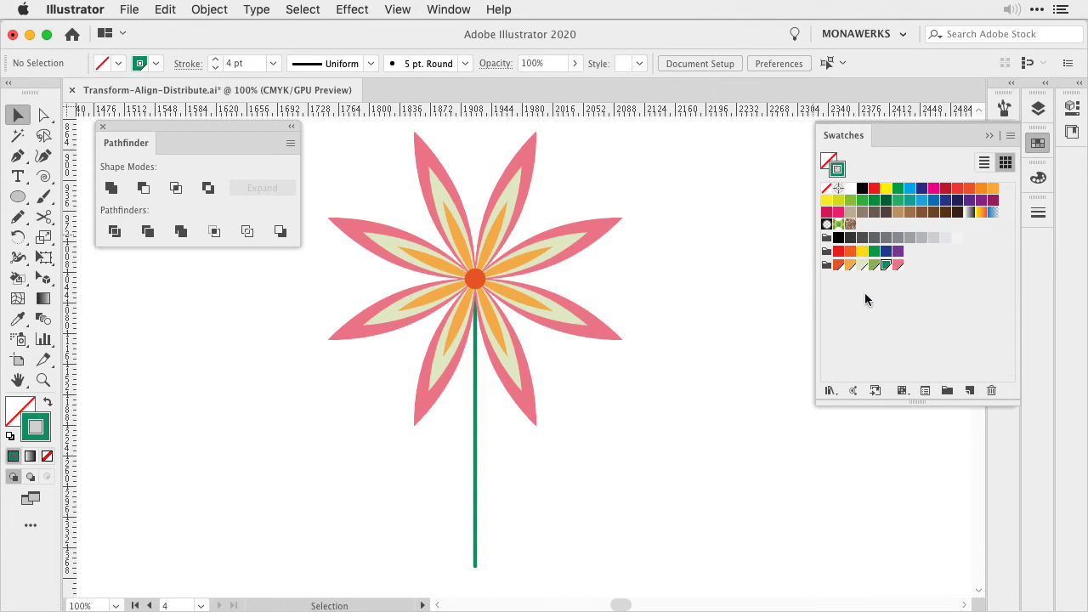
click(874, 265)
click(827, 160)
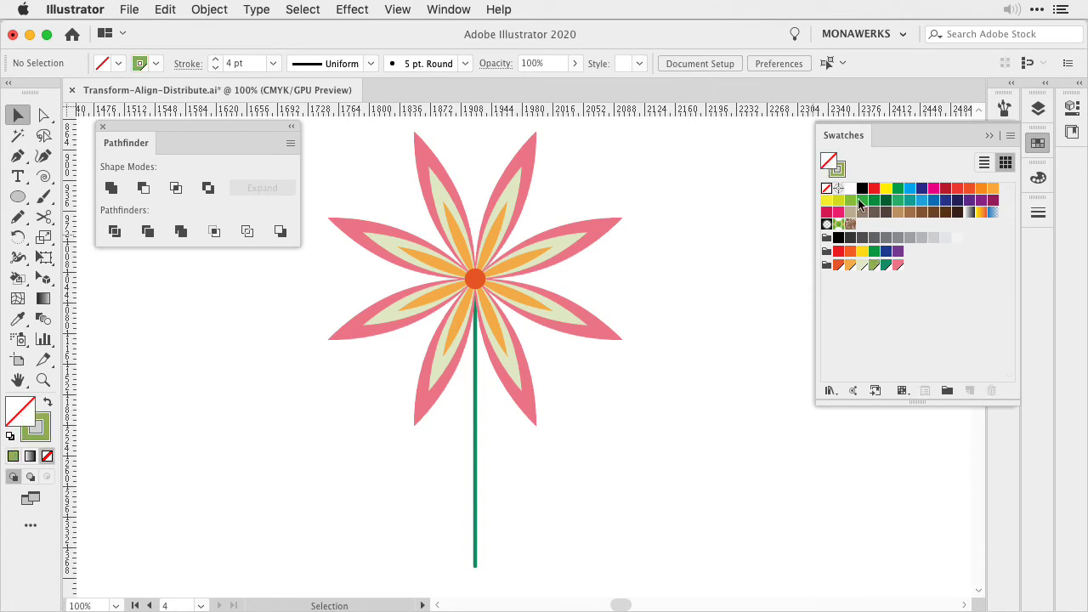
click(887, 266)
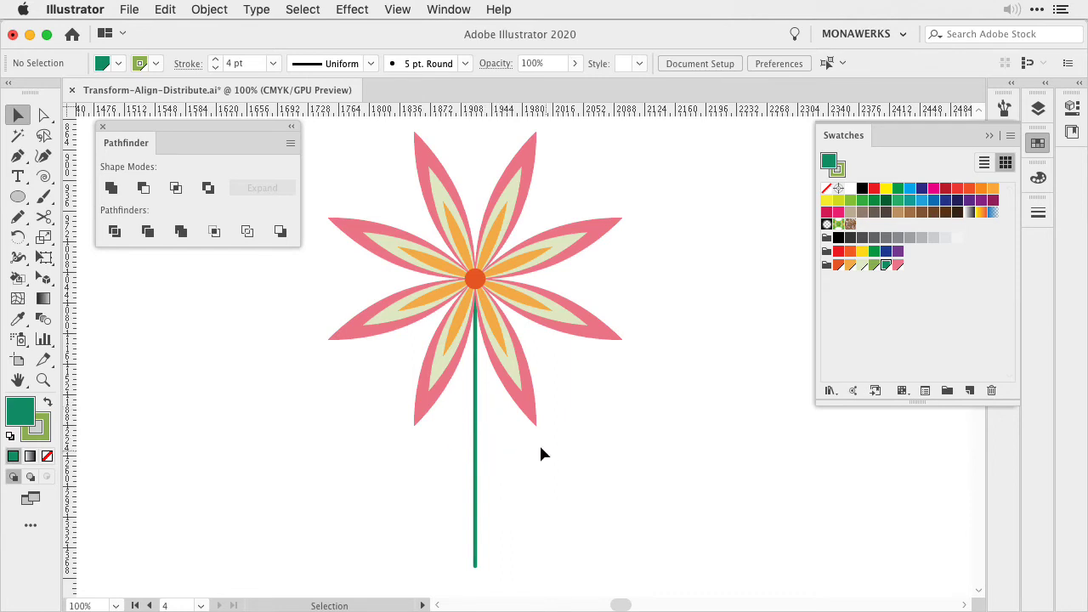
Draw a tall, narrow vertical ellipse in the empty area beside the stem as the base of a leaf
key(l)
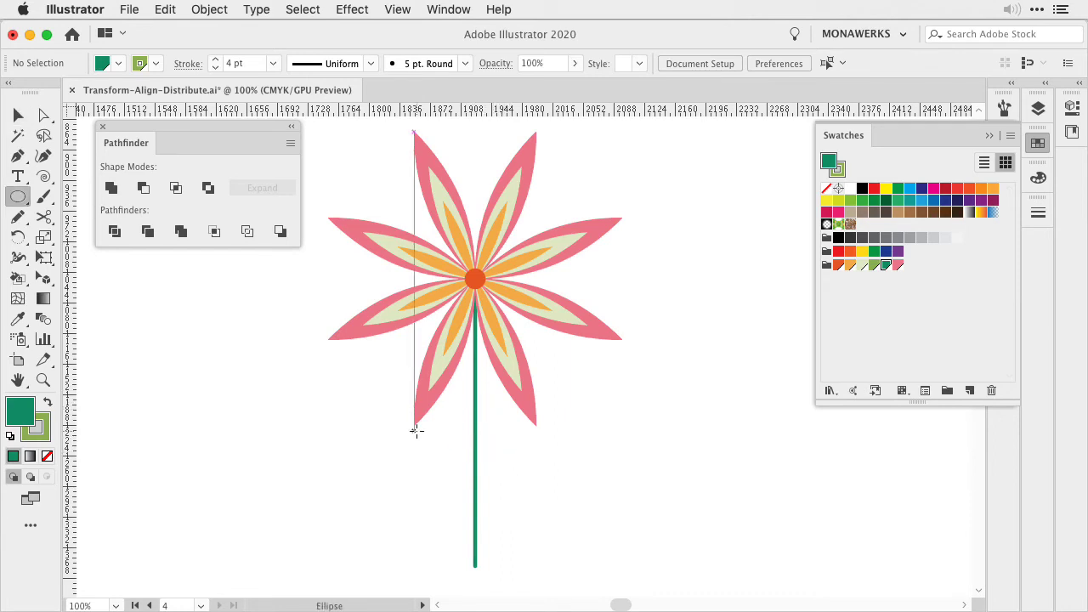
key(super+equal)
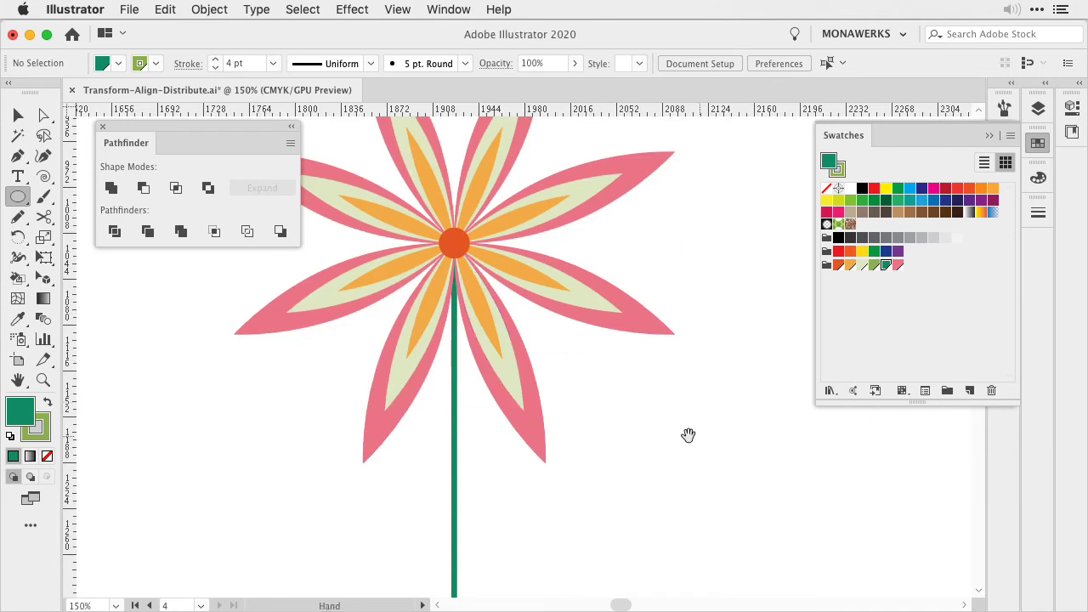
drag(689, 434, 461, 378)
mouse_move(504, 278)
mouse_down()
mouse_move(600, 462)
mouse_move(583, 421)
mouse_up()
Reduce the ellipse's stroke weight to 2 pt and move the ellipse slightly down and to the right
key(v)
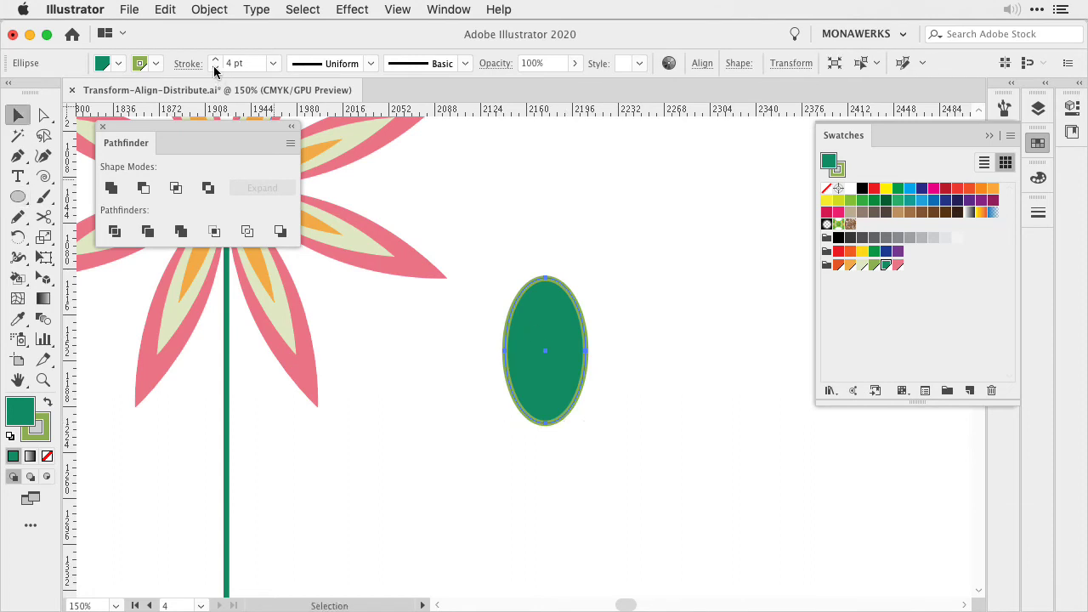
click(215, 68)
click(215, 68)
click(665, 347)
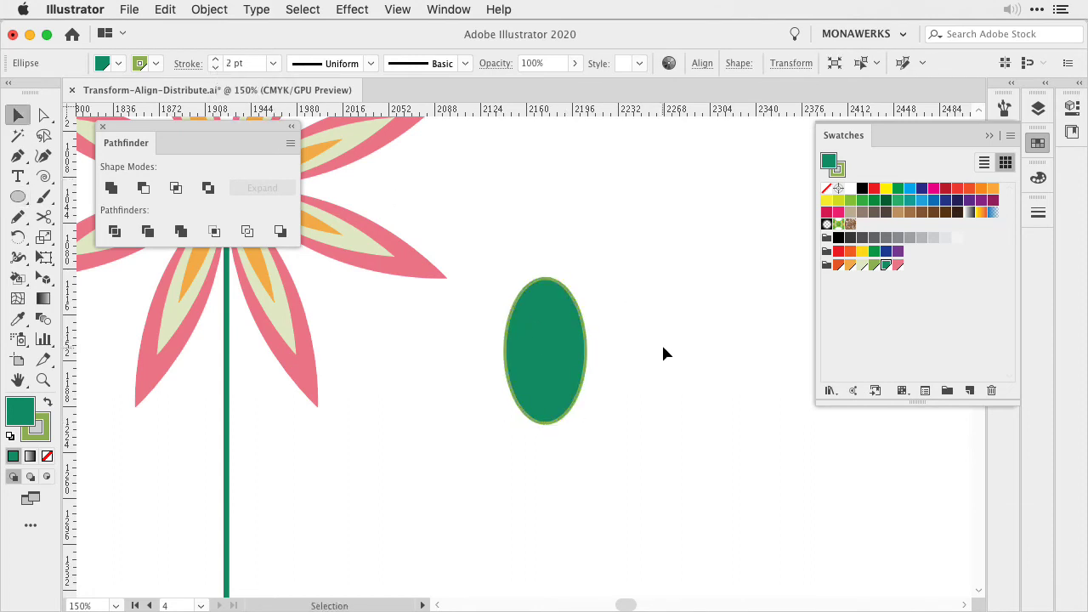
drag(569, 303, 584, 340)
Convert the ellipse's top and bottom anchor points to sharp corners to form a leaf, and deselect it
key(p)
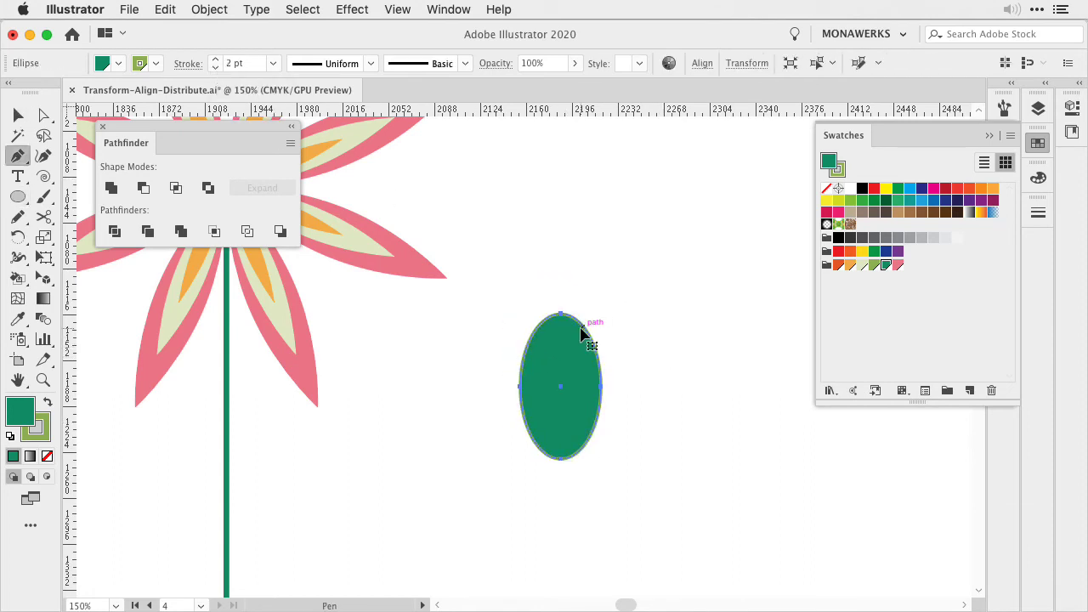
key(alt)
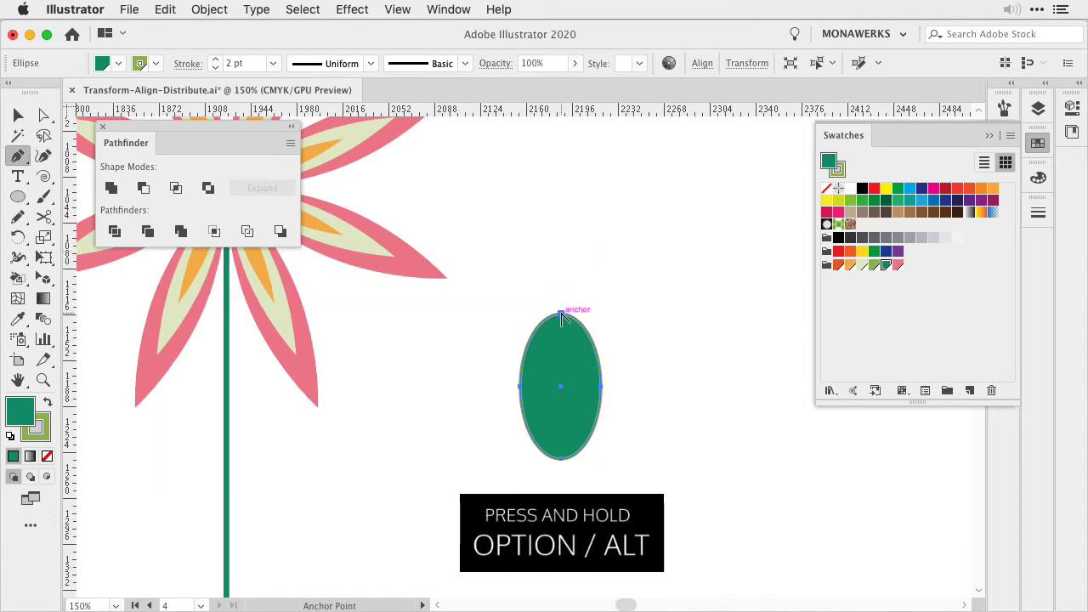
alt+click(560, 314)
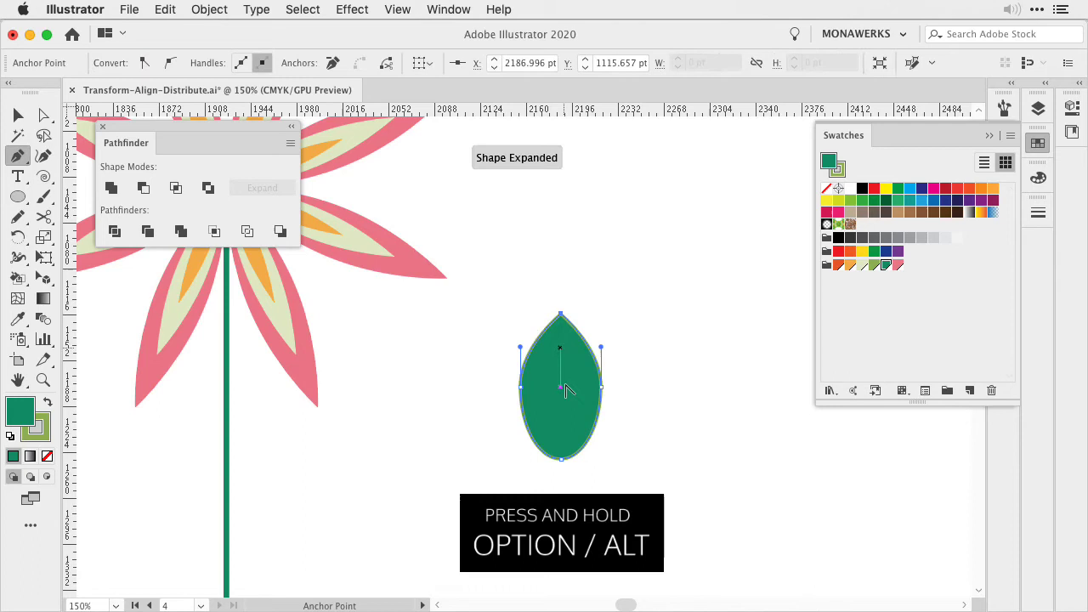
alt+click(560, 459)
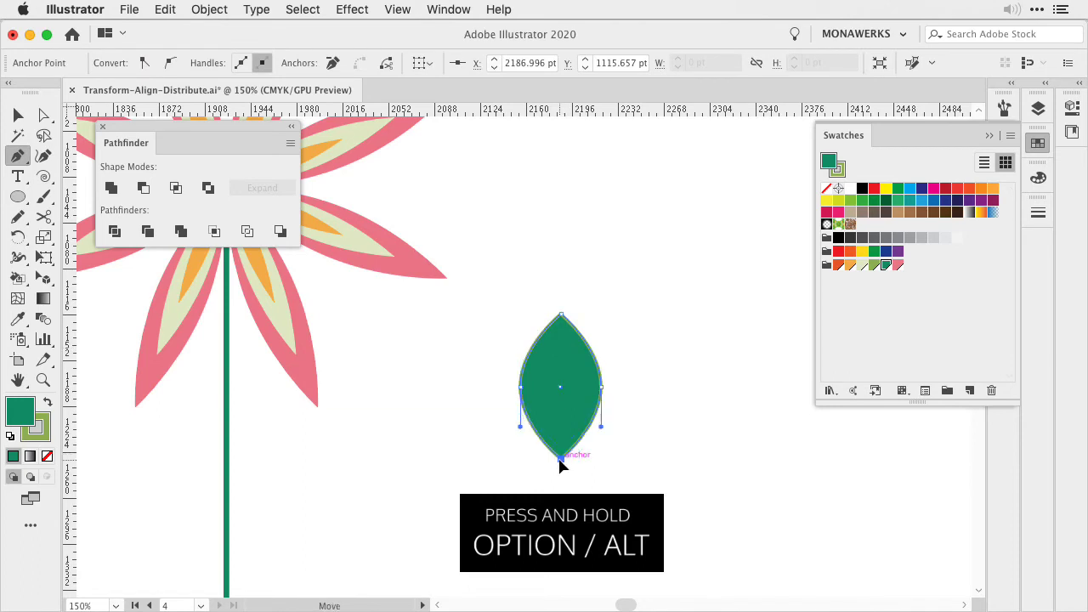
key(a)
click(619, 303)
key(v)
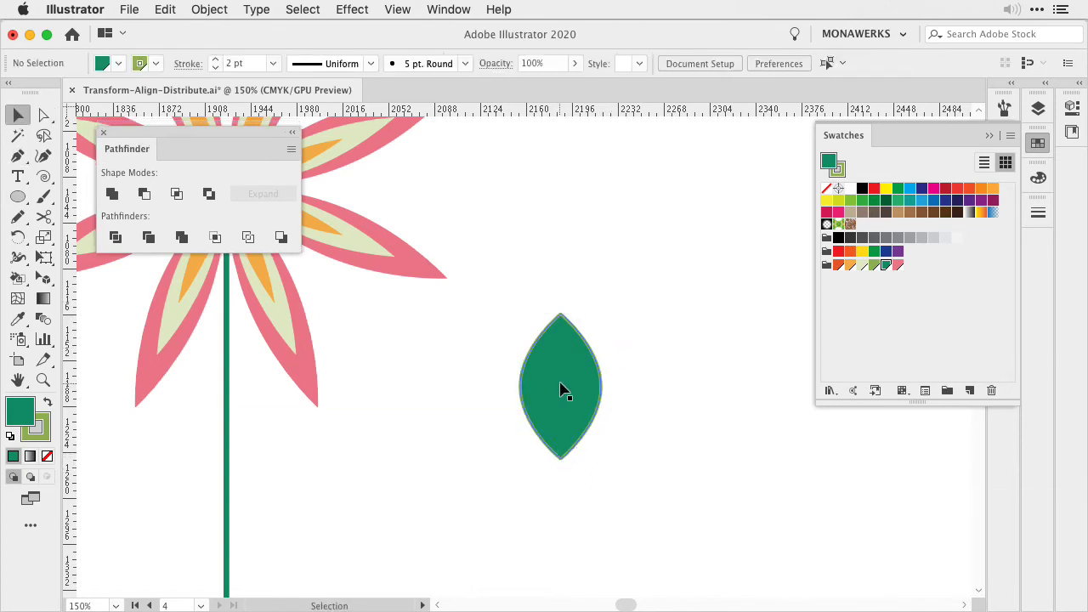
Select only the leaf's top anchor point and move it straight up to lengthen the tip, then deselect the leaf
click(563, 390)
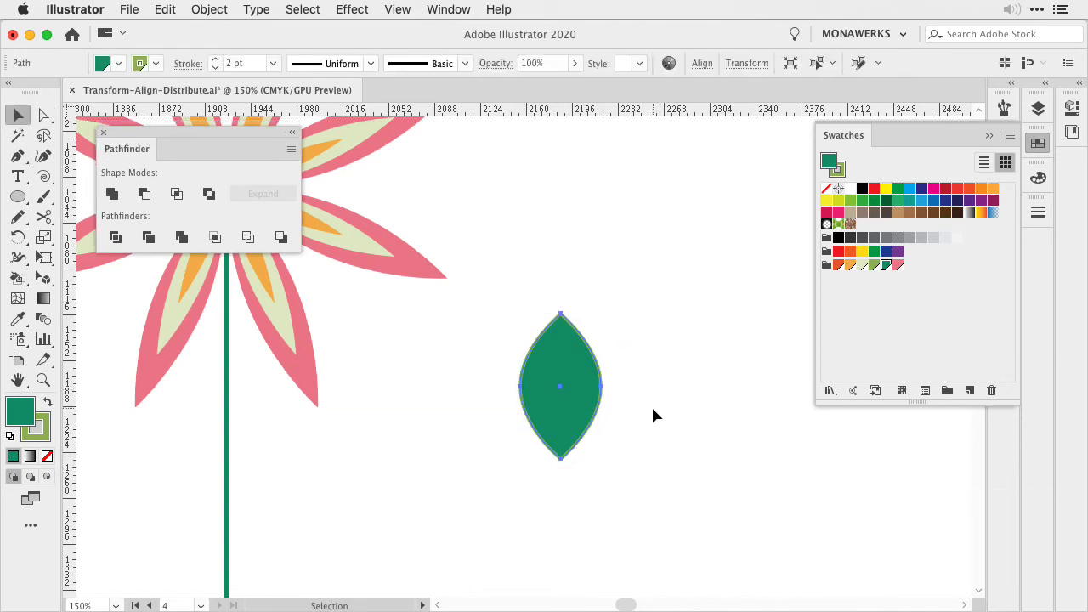
key(a)
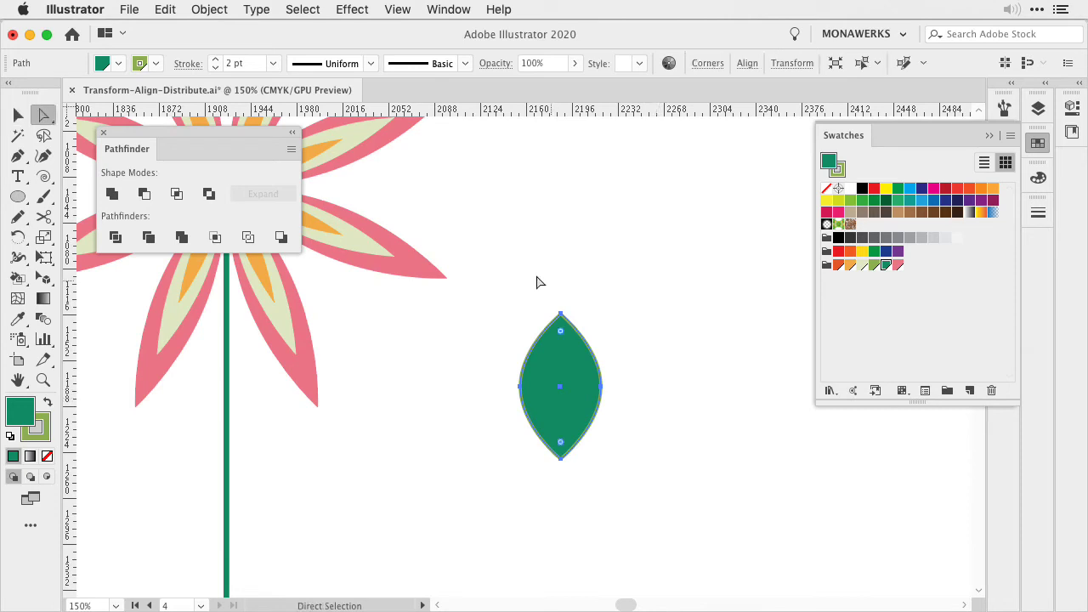
drag(521, 280, 618, 356)
click(559, 314)
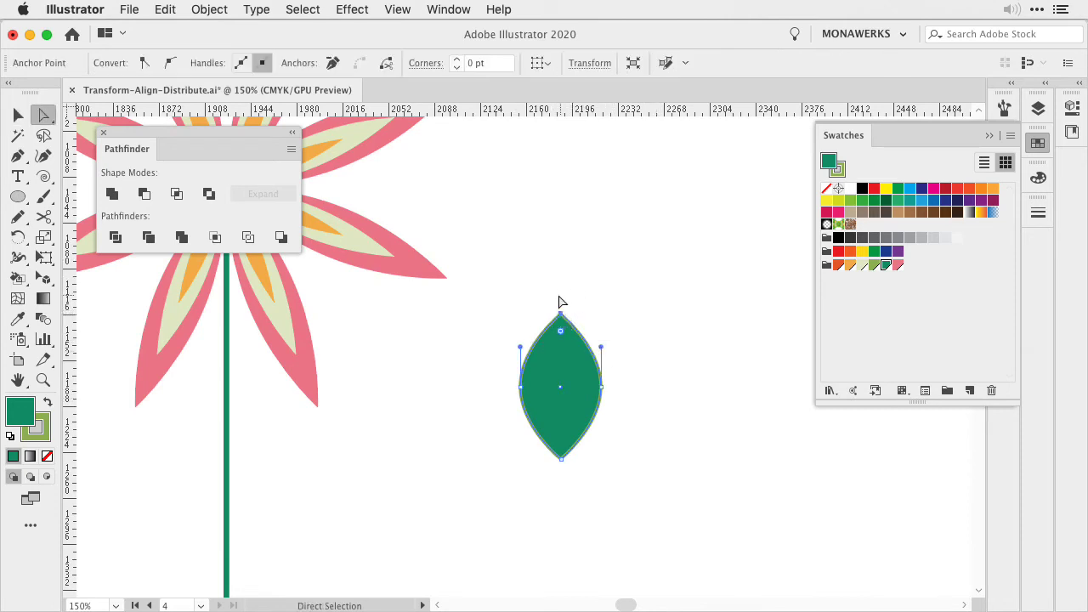
drag(562, 315, 563, 294)
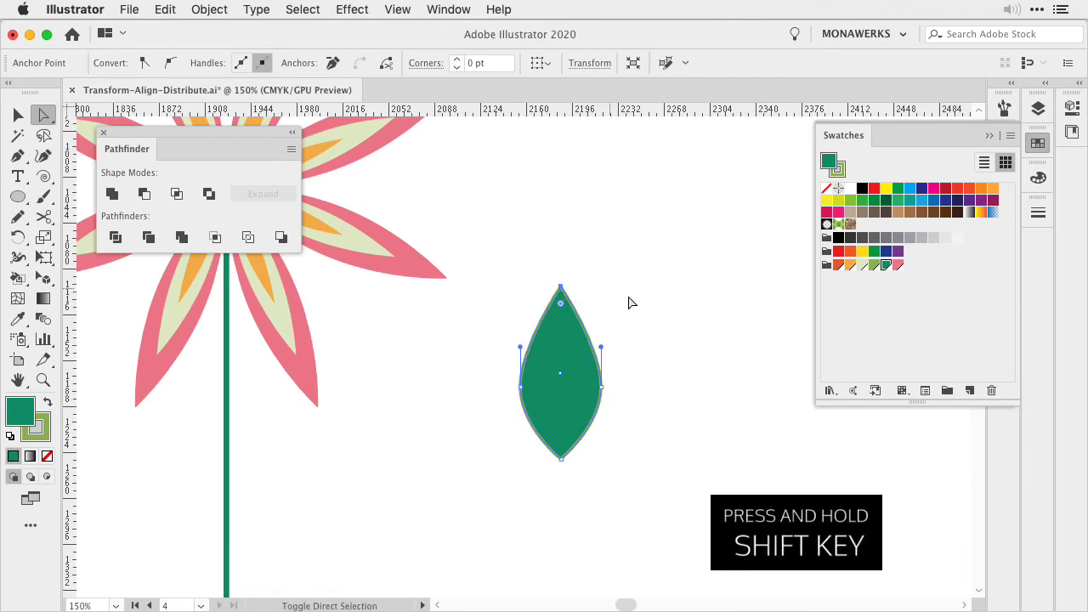
click(622, 307)
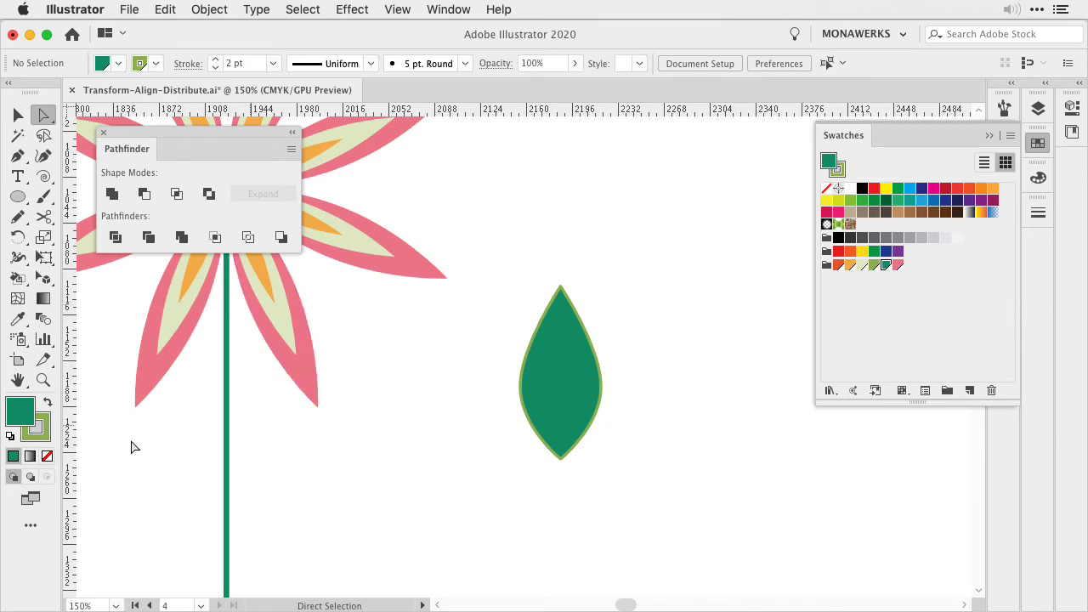
Draw an open V-shaped line with the Pen tool across the upper leaf, with no fill and its low point on the leaf's centre
click(47, 456)
key(p)
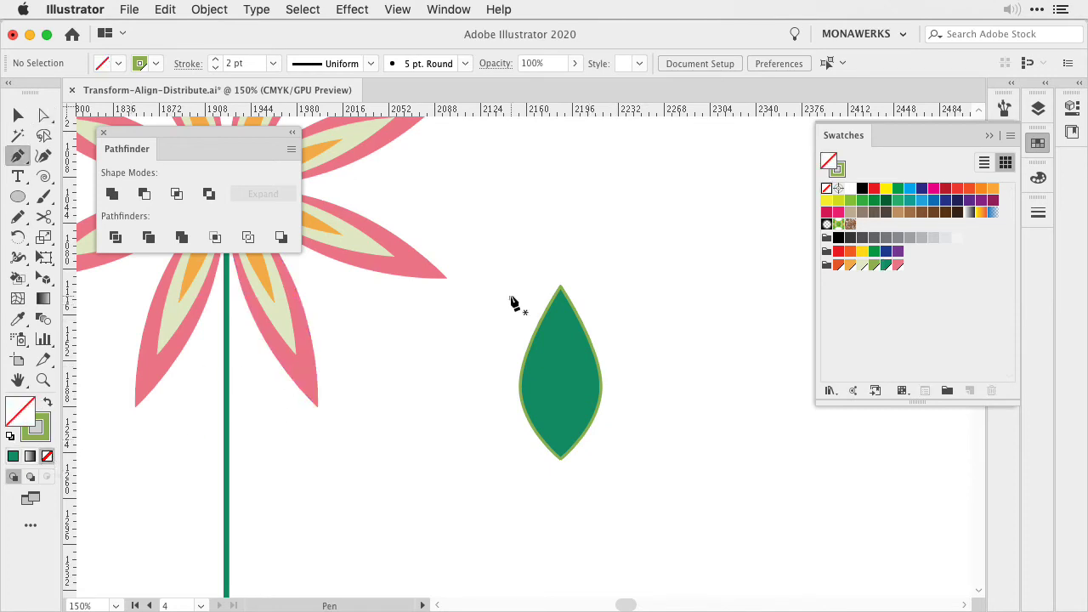
click(511, 297)
click(560, 338)
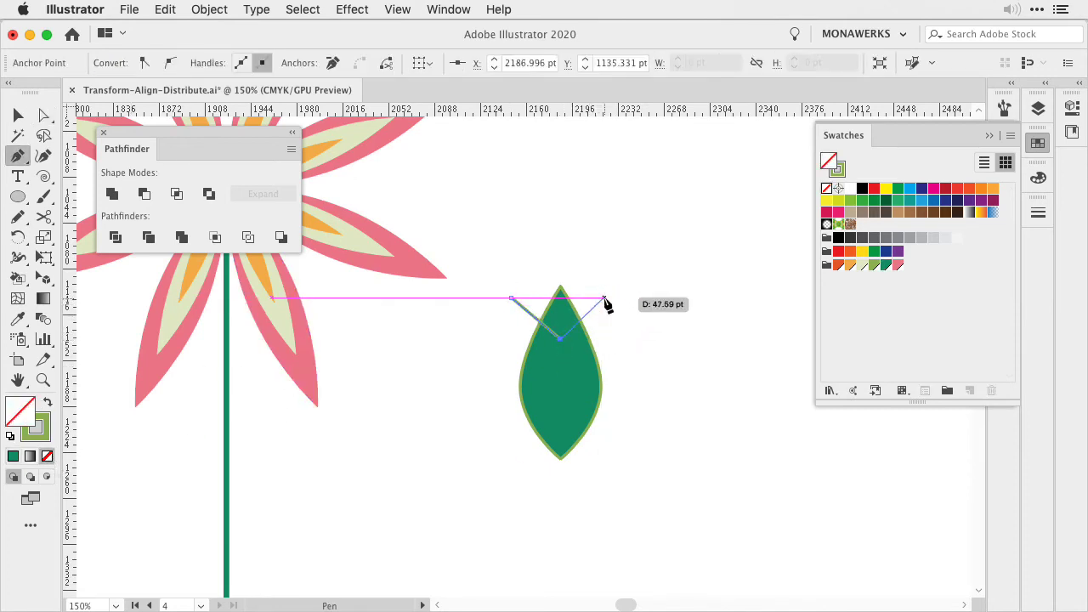
click(608, 294)
Copy the V-shaped line straight down the leaf and repeat the duplication until five evenly spaced veins cross it
key(v)
drag(530, 313, 531, 338)
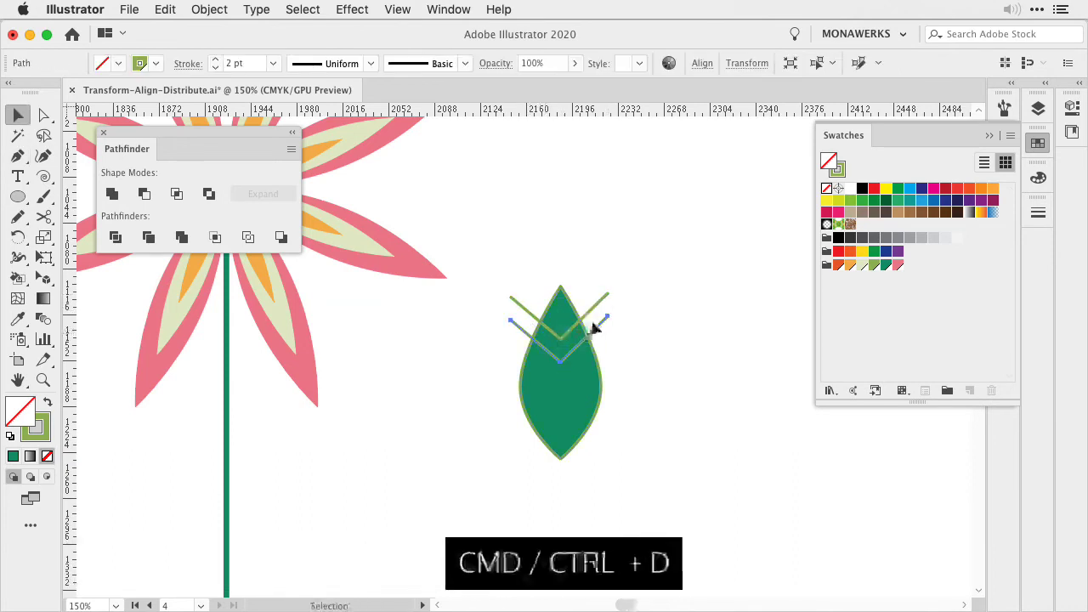
key(super+d)
key(super+d)
key(super+d)
Draw a straight central vein between the leaf's two tips and split the leaf with all vein lines using Pathfinder Divide
key(p)
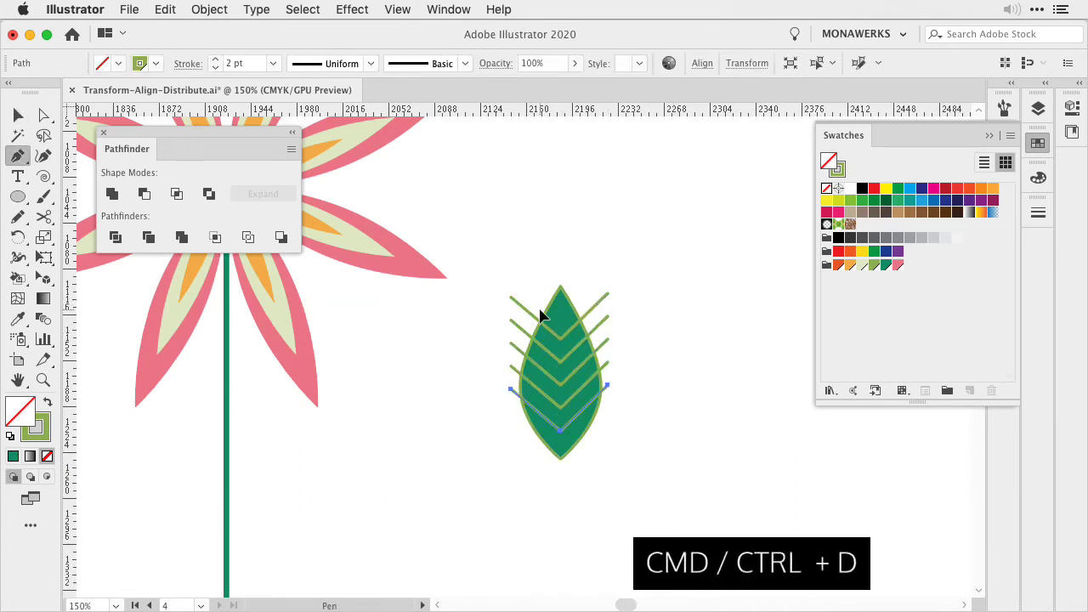
click(560, 459)
key(v)
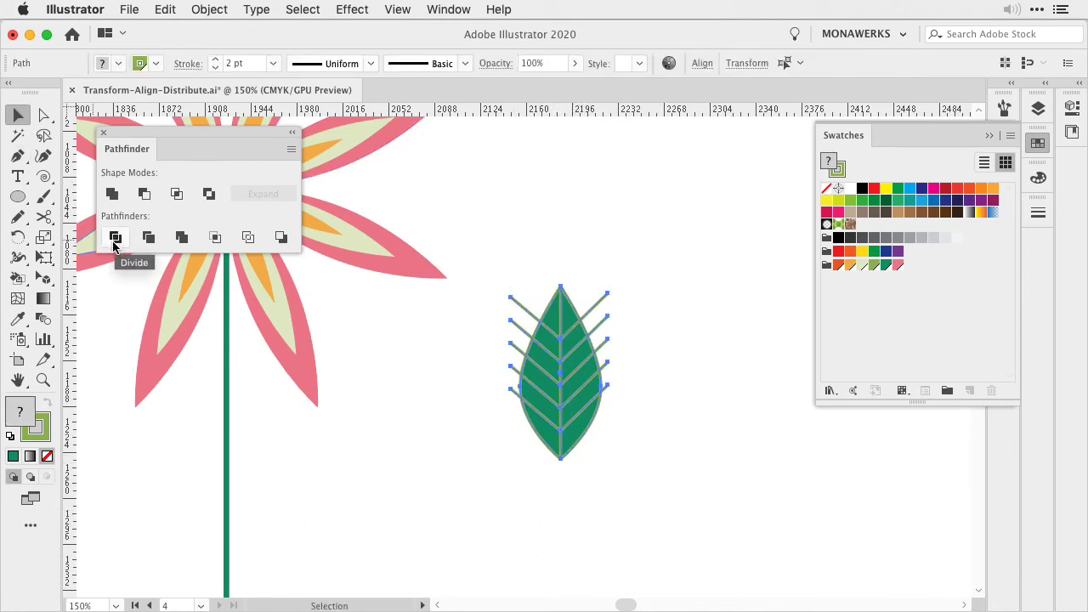
click(116, 246)
click(617, 510)
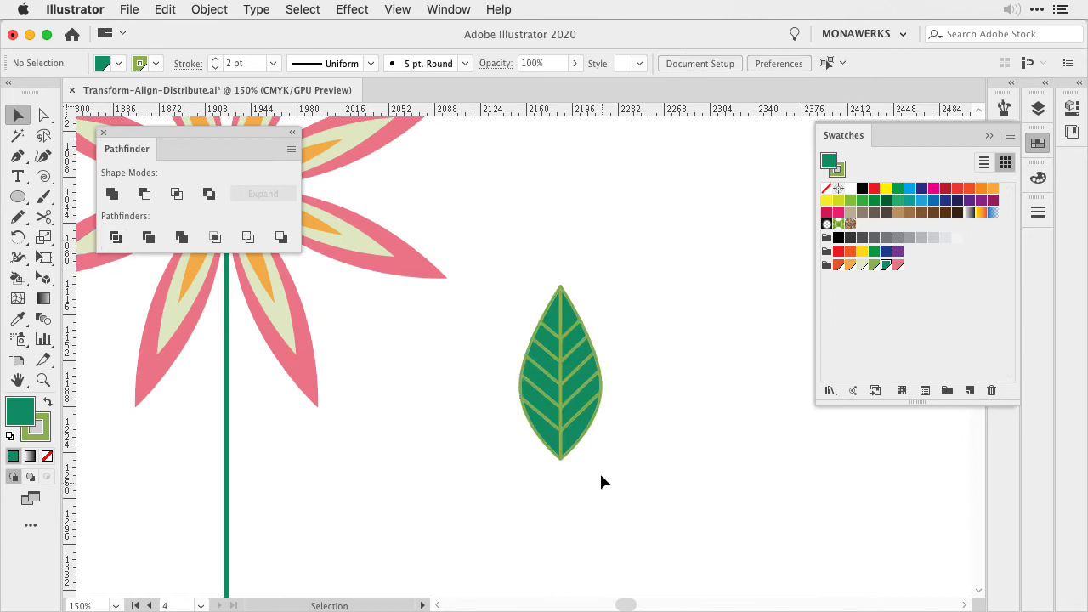
Set the stroke weight of the whole leaf group to 1 pt and deselect it
drag(508, 256, 656, 482)
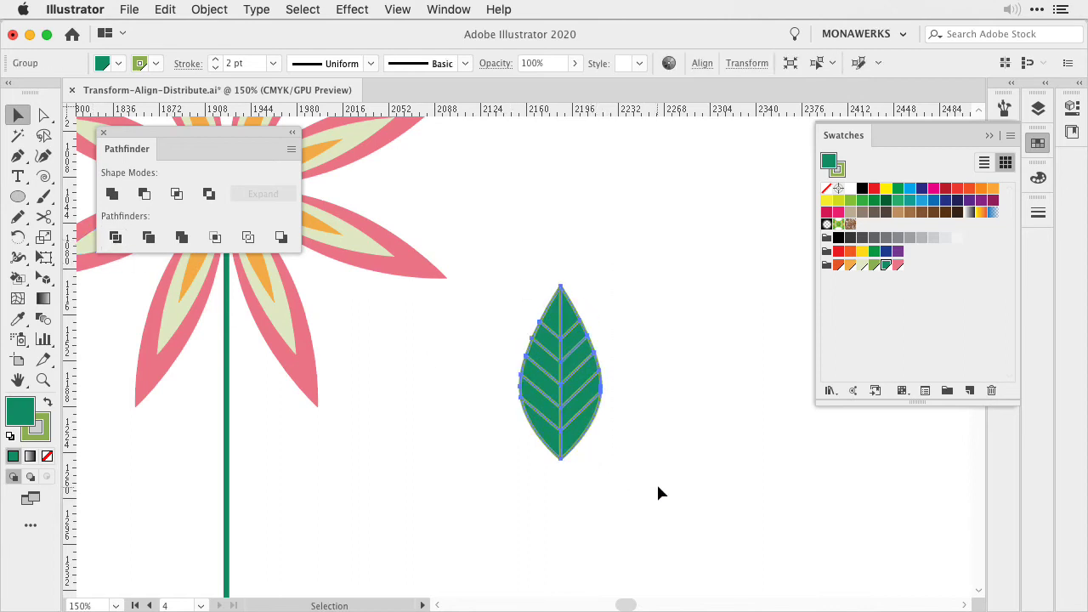
click(272, 64)
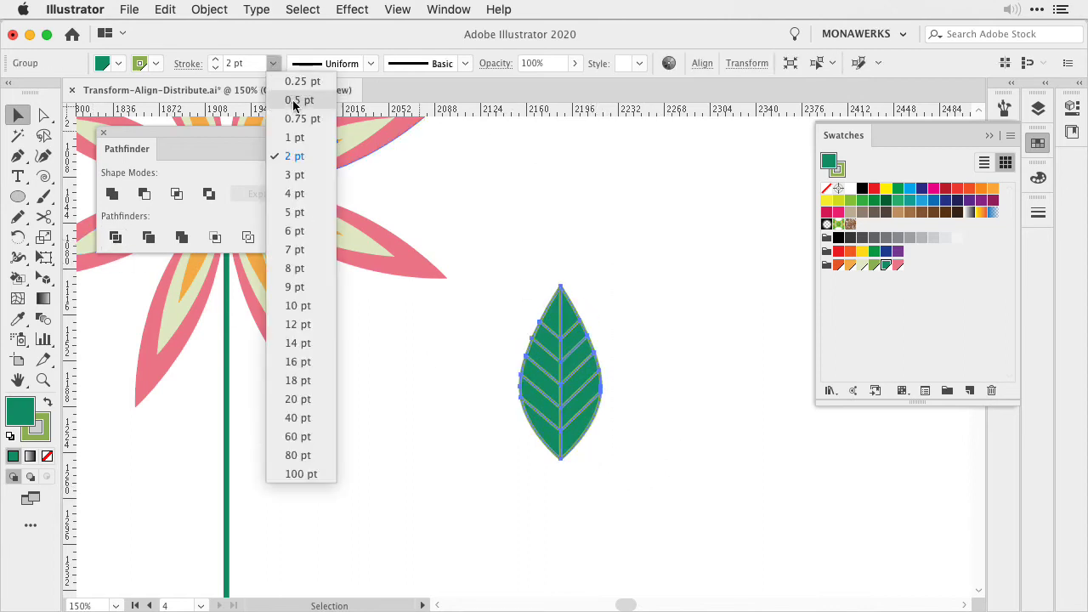
click(298, 137)
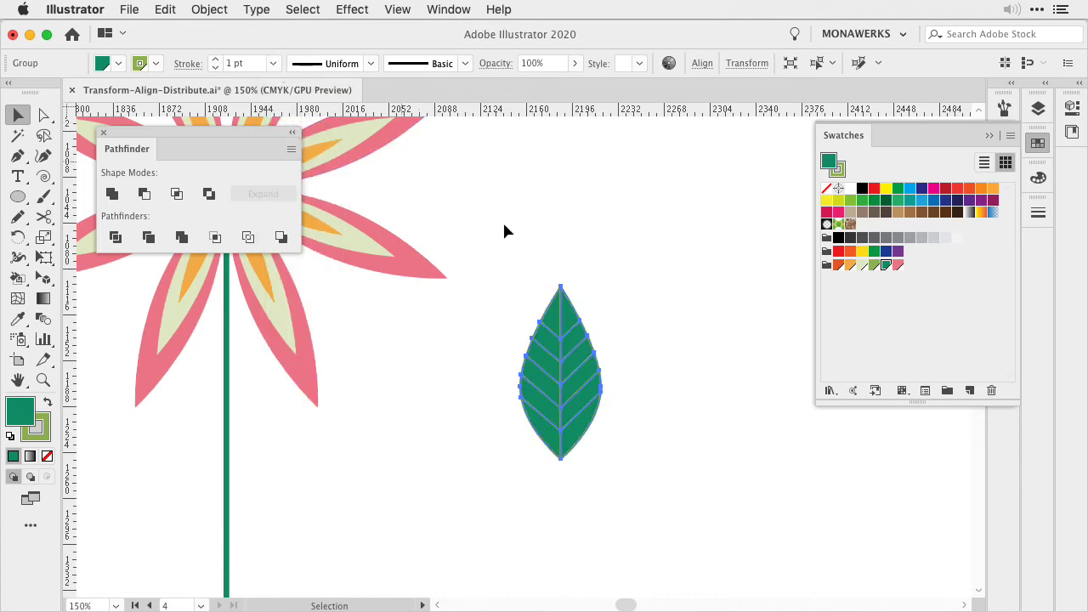
click(702, 356)
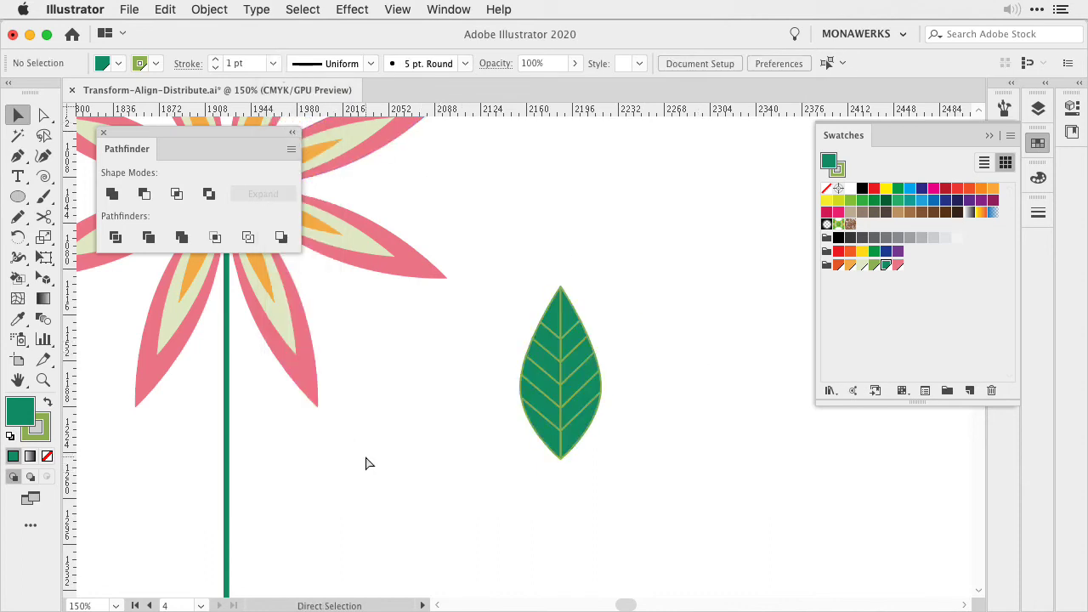
Place the leaf group below the flower on the stem's left side and scale it down with Free Transform
key(super+minus)
key(super+minus)
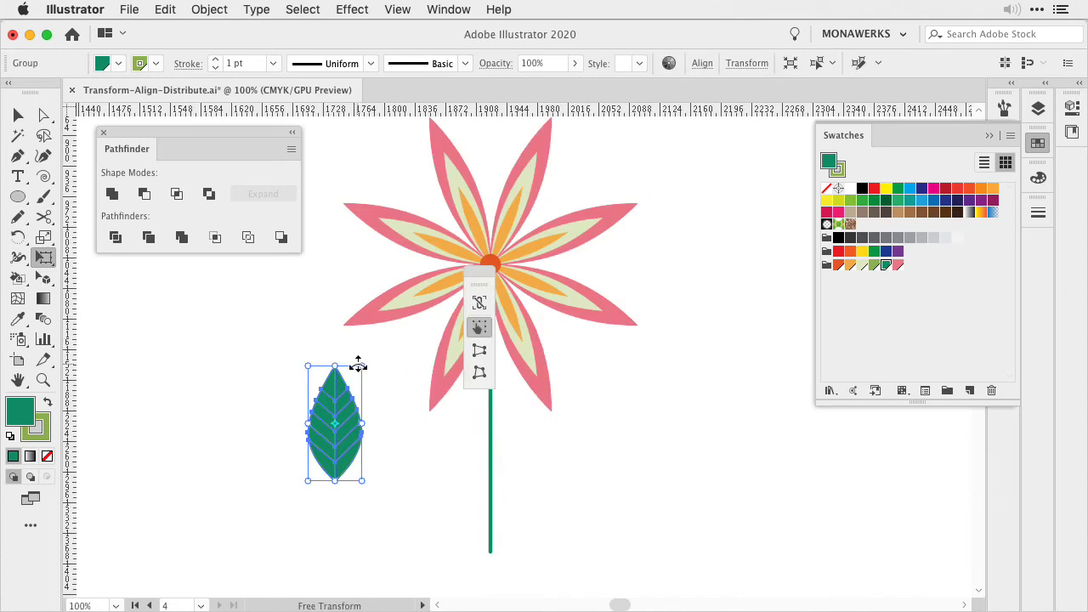
drag(357, 366, 347, 391)
key(v)
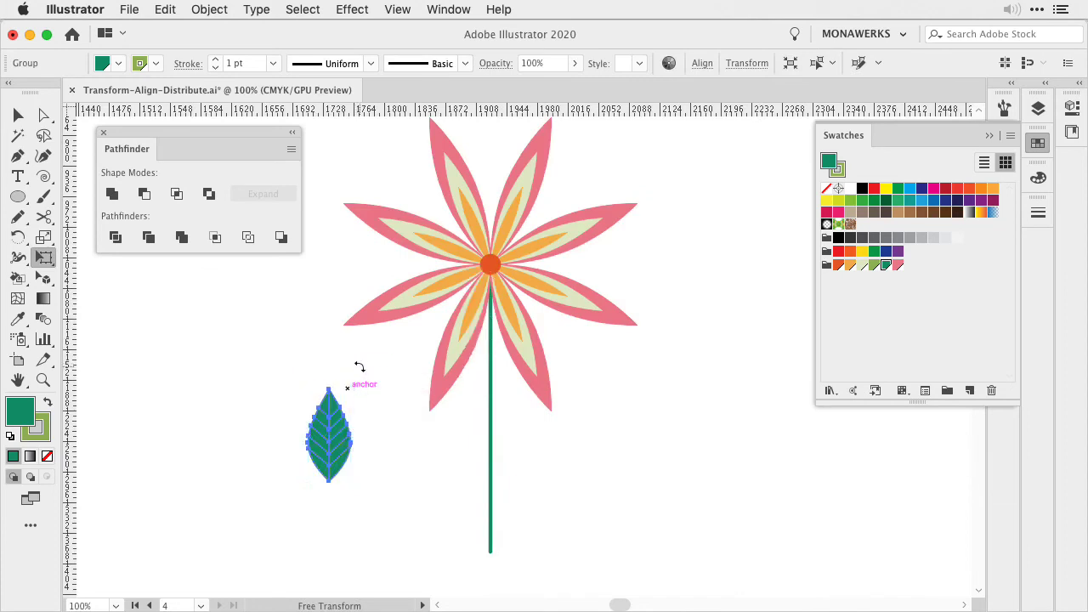
Move the leaf group closer to the stem and rotate it 45° counterclockwise with Free Transform
click(342, 378)
drag(330, 467, 384, 456)
click(428, 466)
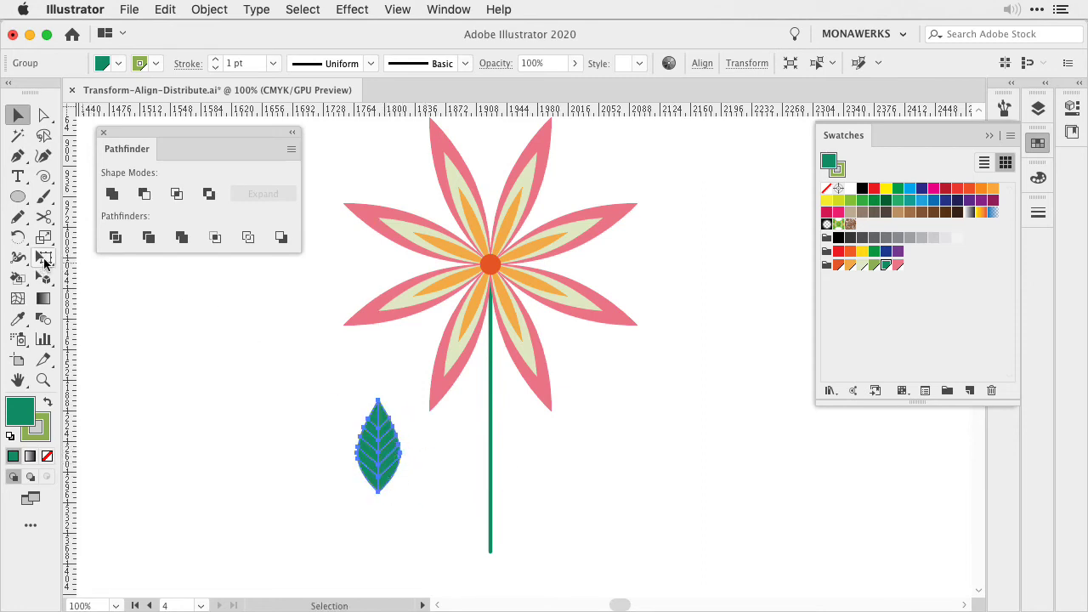
key(e)
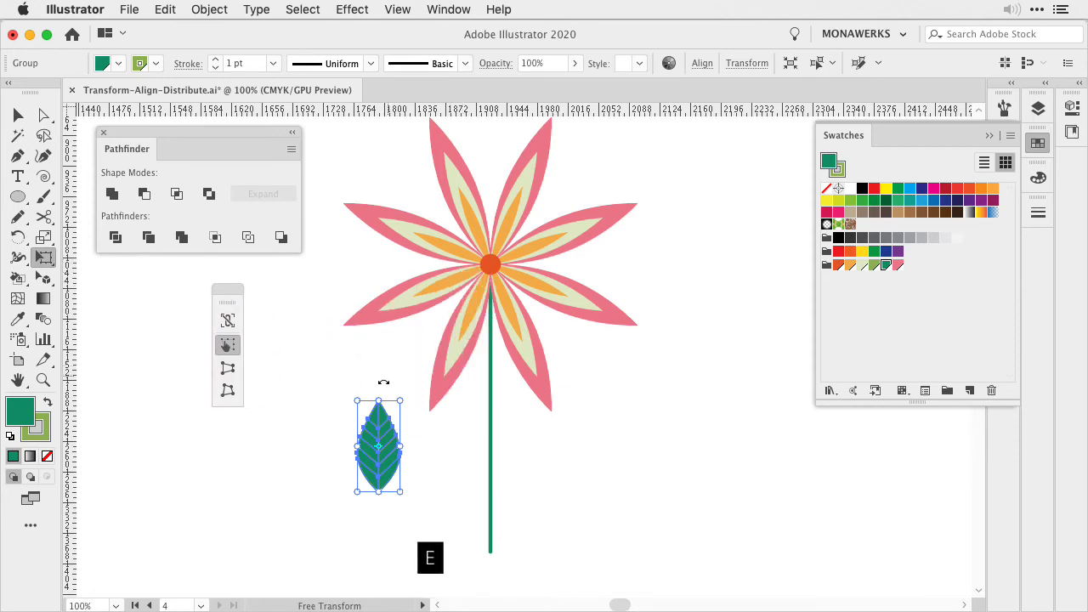
drag(368, 378, 337, 388)
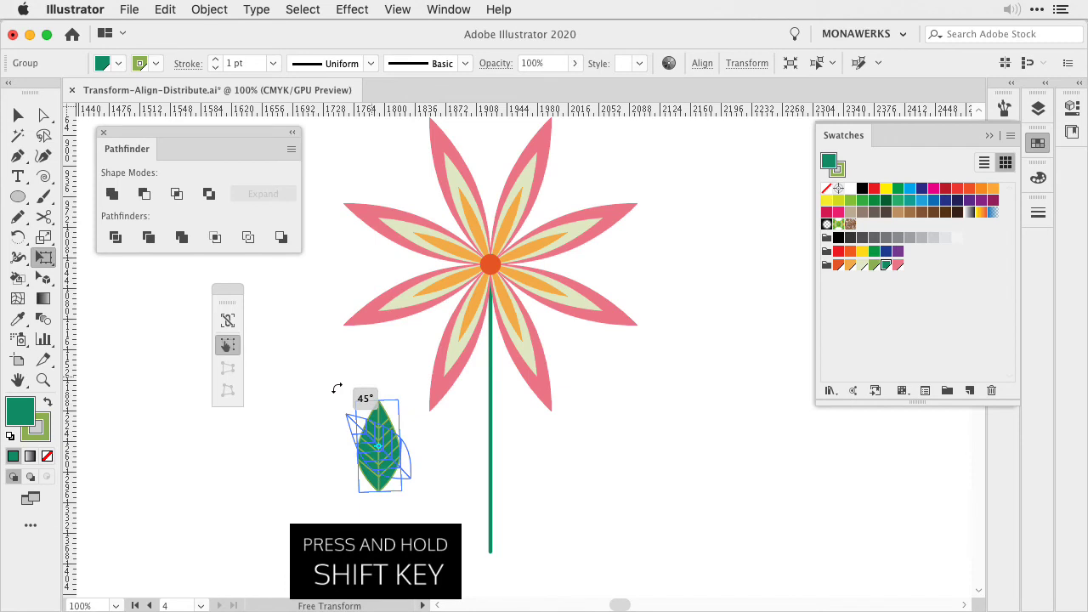
drag(336, 388, 332, 386)
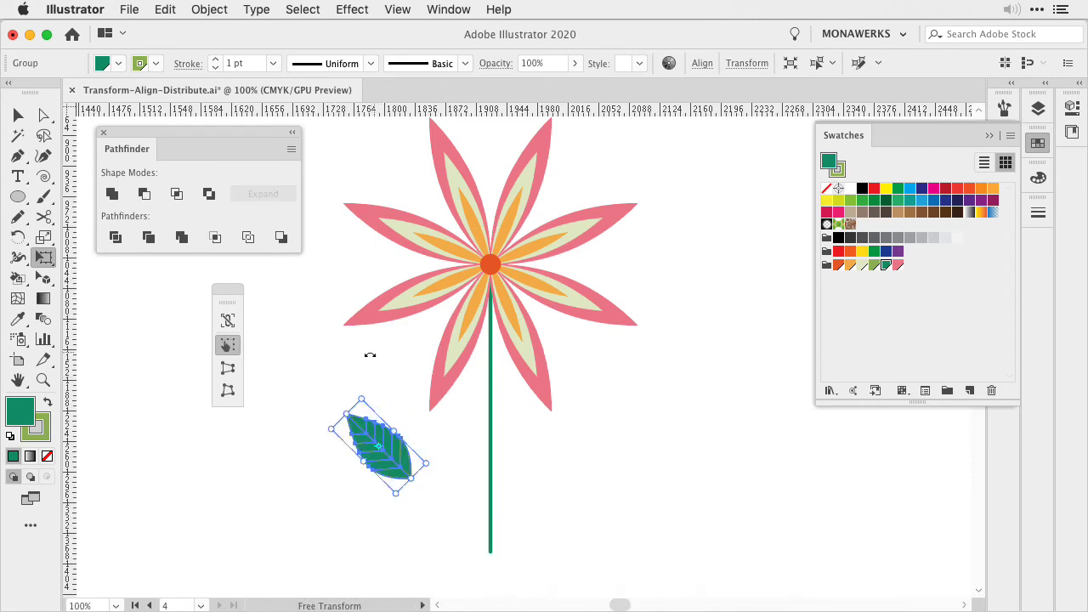
Place the tilted leaf just left of the lower stem, leaving a small gap for a stalk, and deselect it
key(v)
drag(389, 457, 443, 469)
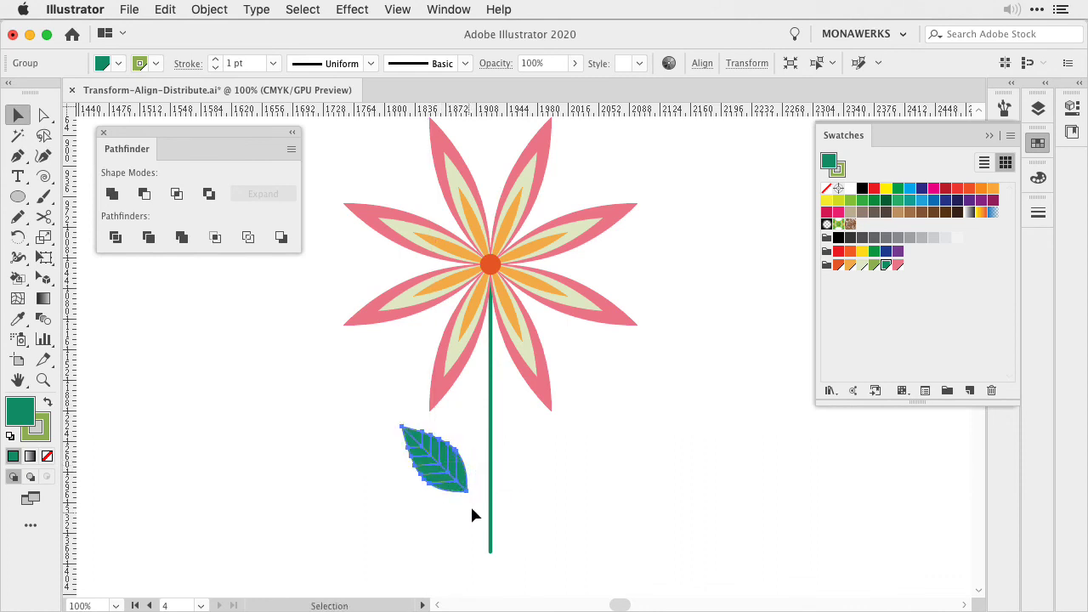
click(453, 546)
Draw a straight stalk about 40 pt long from the leaf's lower tip to the stem with the Pen tool and set its stroke weight to 2 pt
key(p)
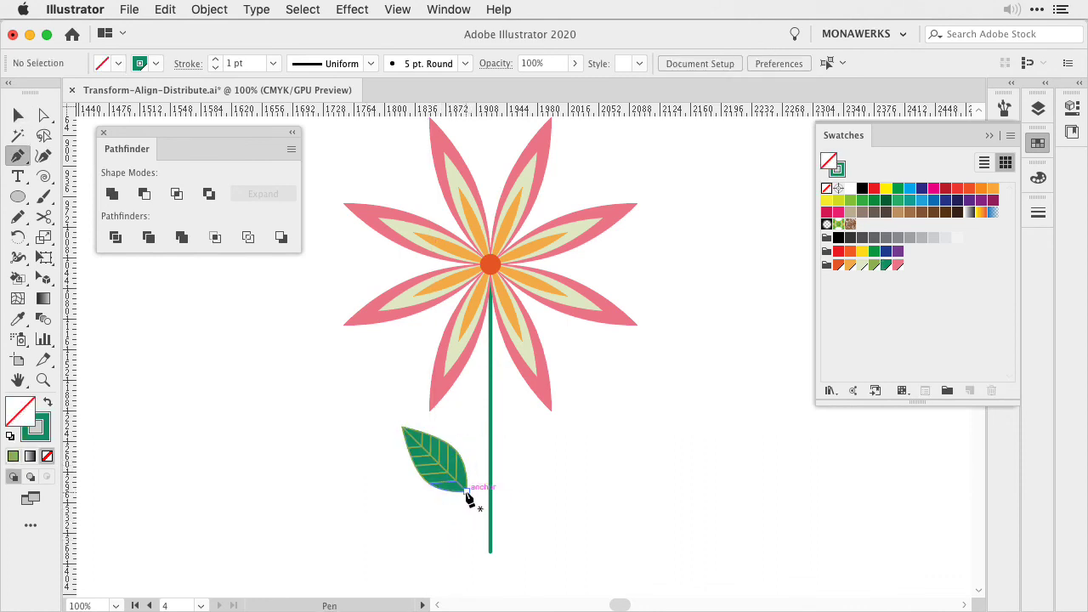
click(466, 491)
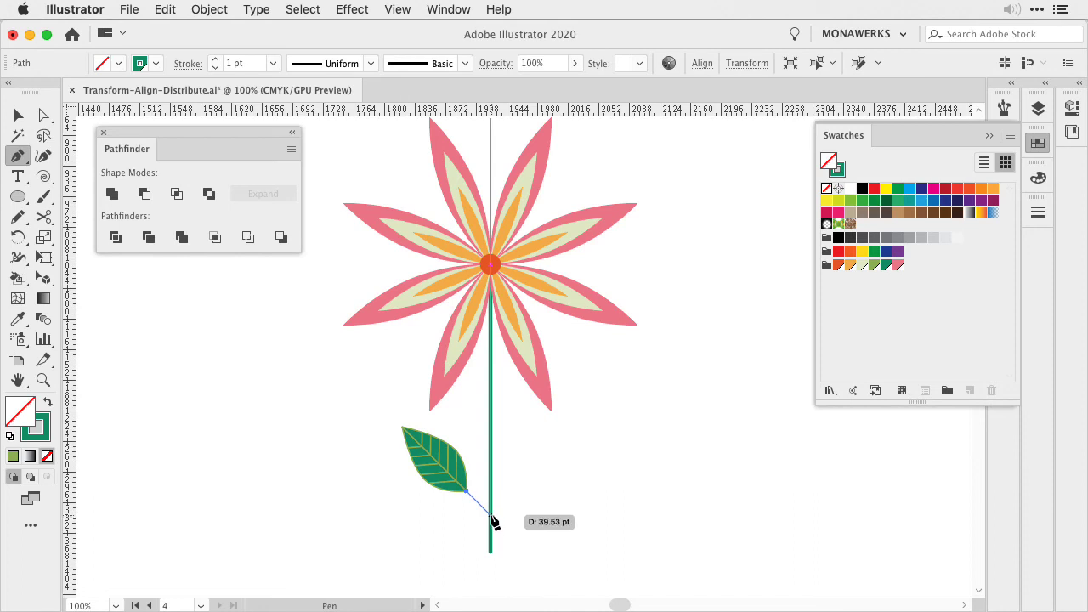
click(492, 515)
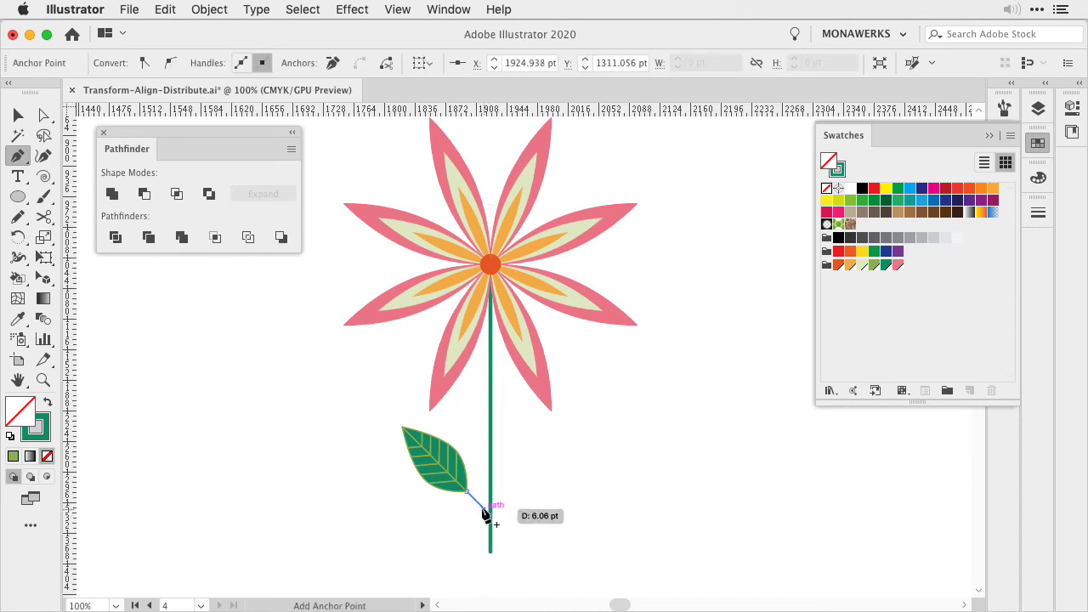
key(v)
click(477, 465)
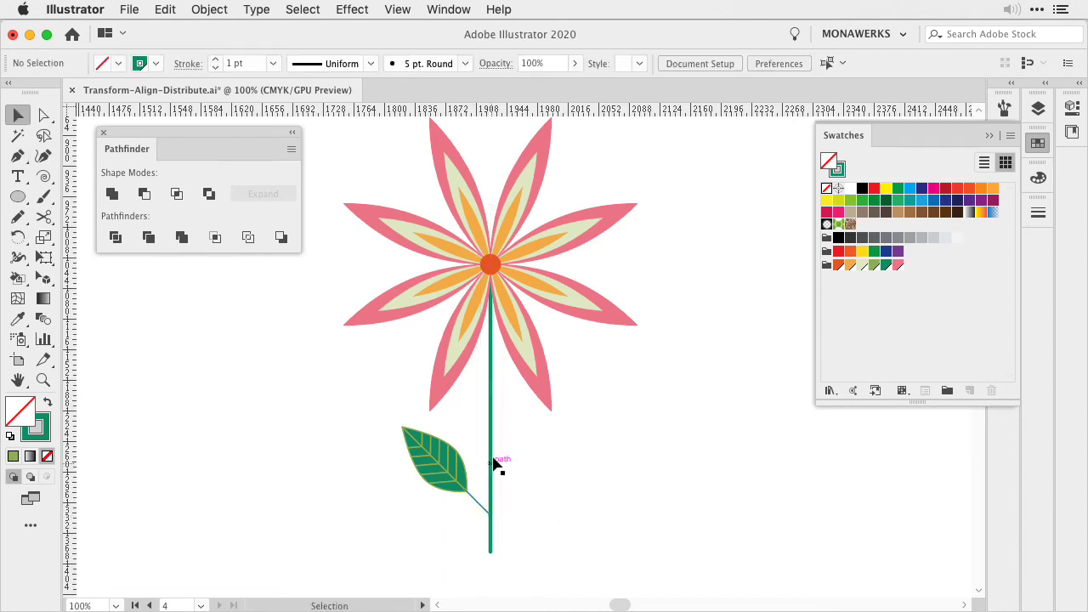
click(478, 504)
click(215, 59)
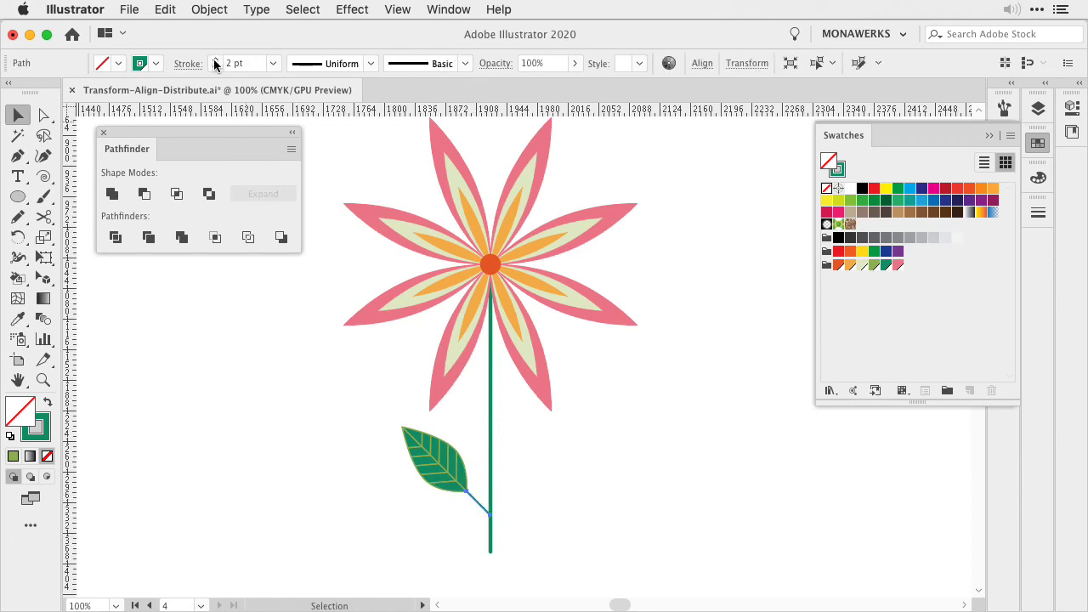
Select the leaf with its stalk and reflect a copy across a vertical axis on the stem
mouse_move(372, 442)
mouse_down()
mouse_move(475, 508)
mouse_move(462, 522)
mouse_up()
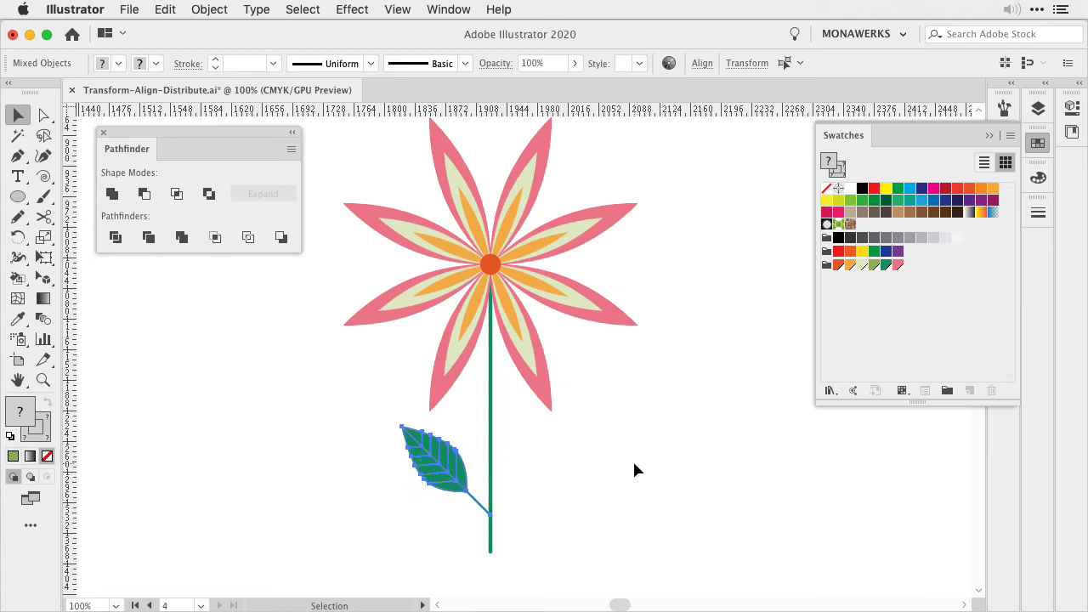
drag(17, 237, 64, 263)
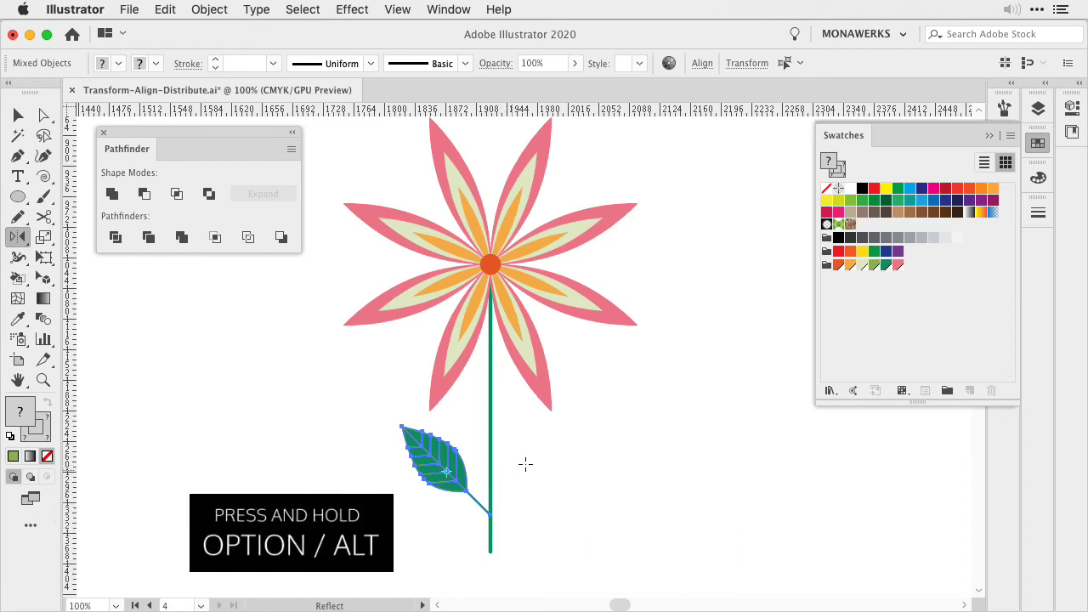
alt+click(490, 510)
drag(625, 172, 770, 108)
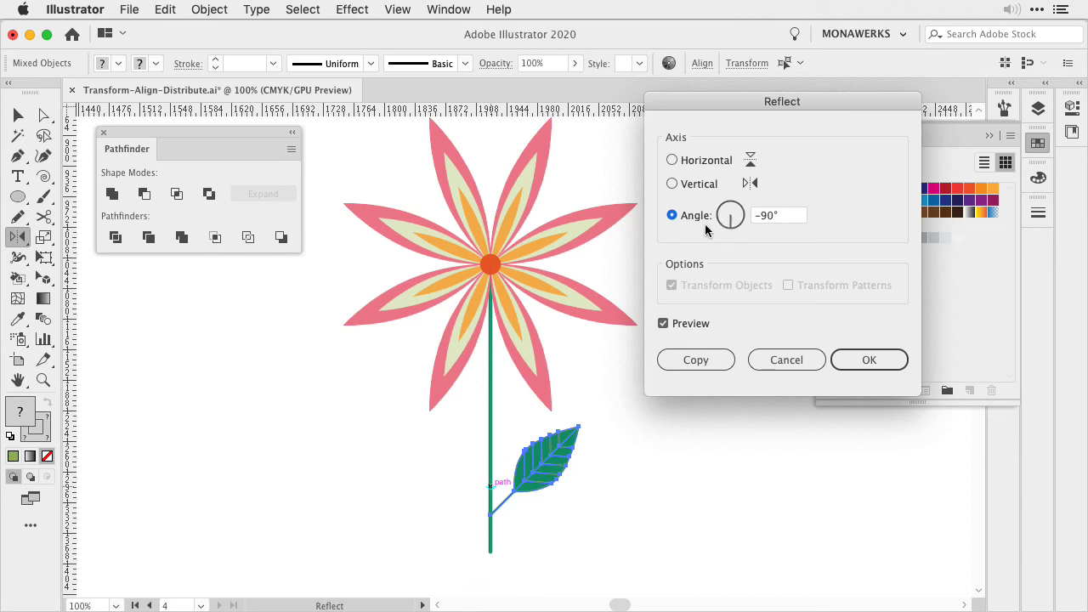
click(671, 161)
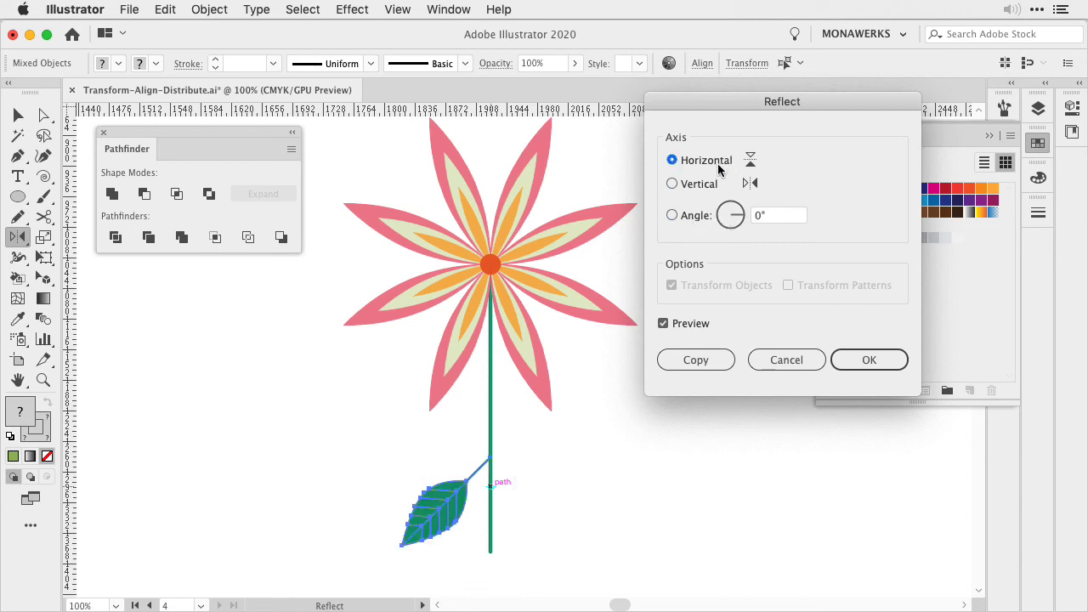
click(671, 184)
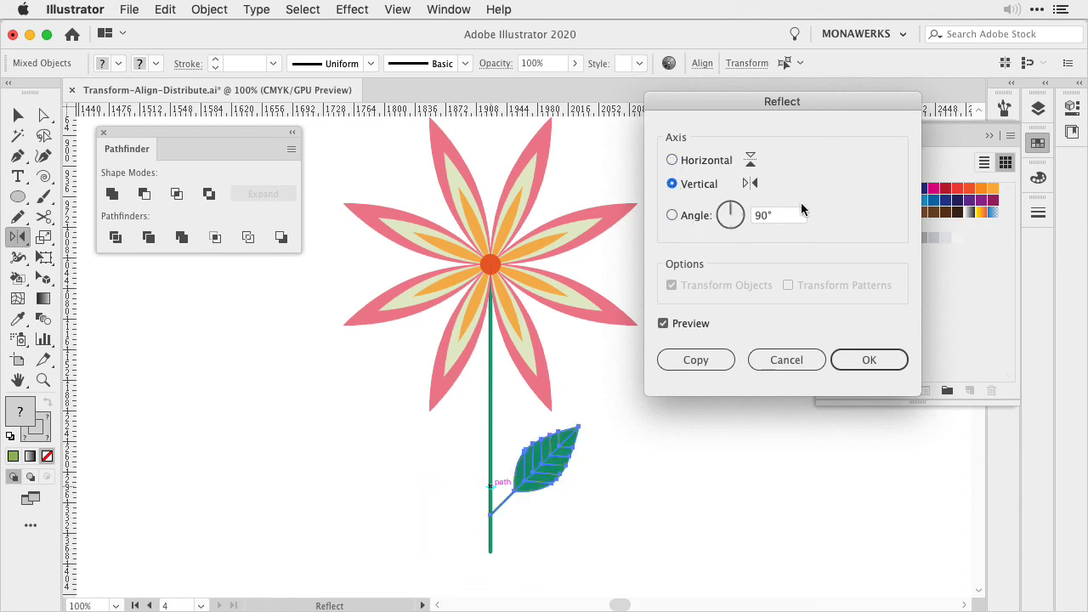
click(696, 360)
Move the mirrored leaf and stalk slightly up along the stem so the two leaves are staggered, and deselect them
key(v)
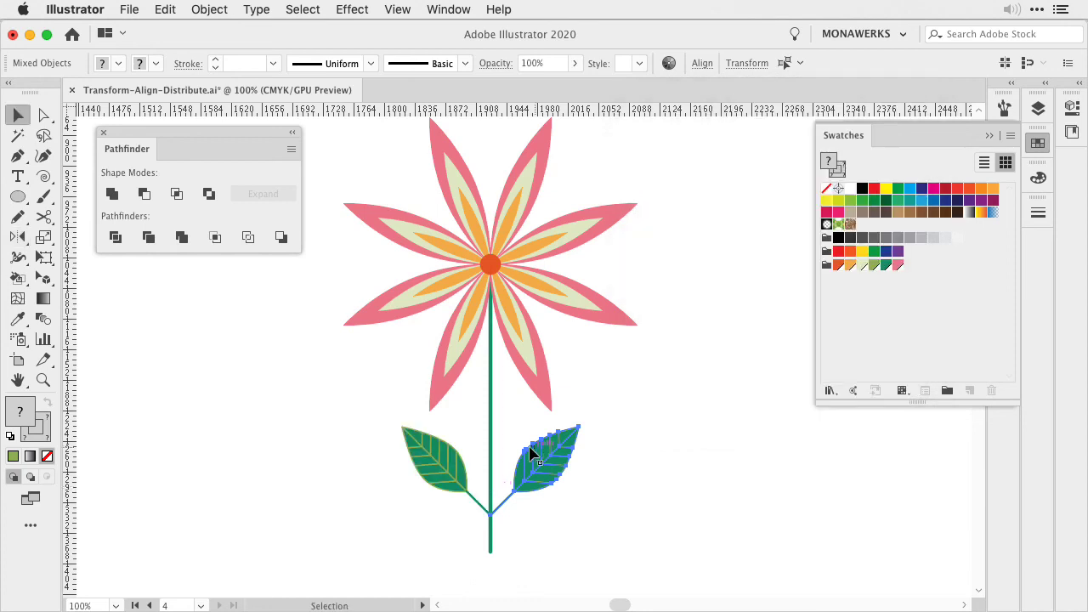
drag(538, 476, 540, 461)
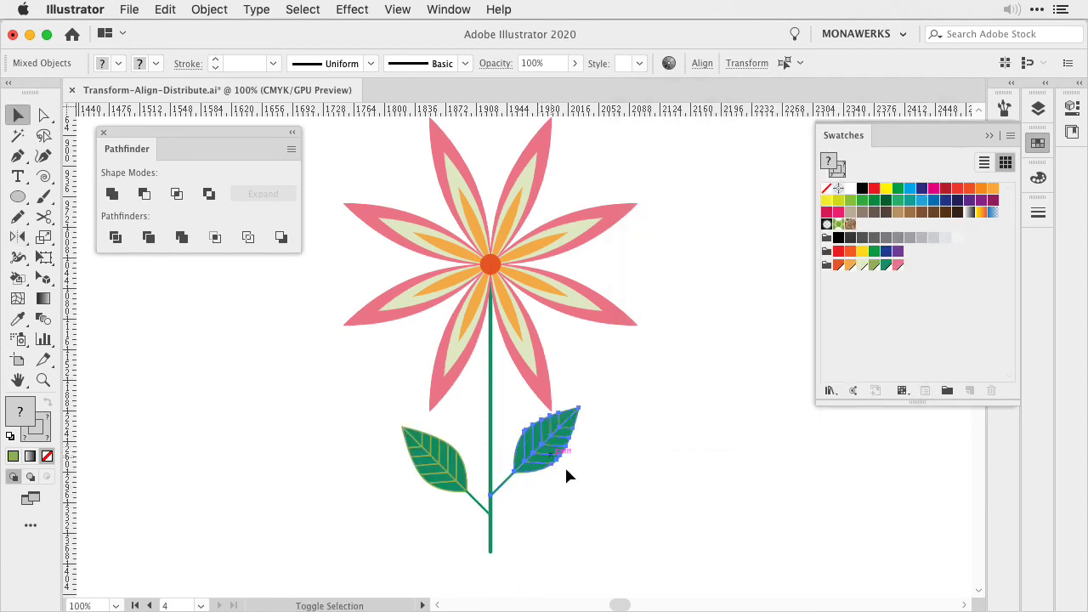
click(582, 474)
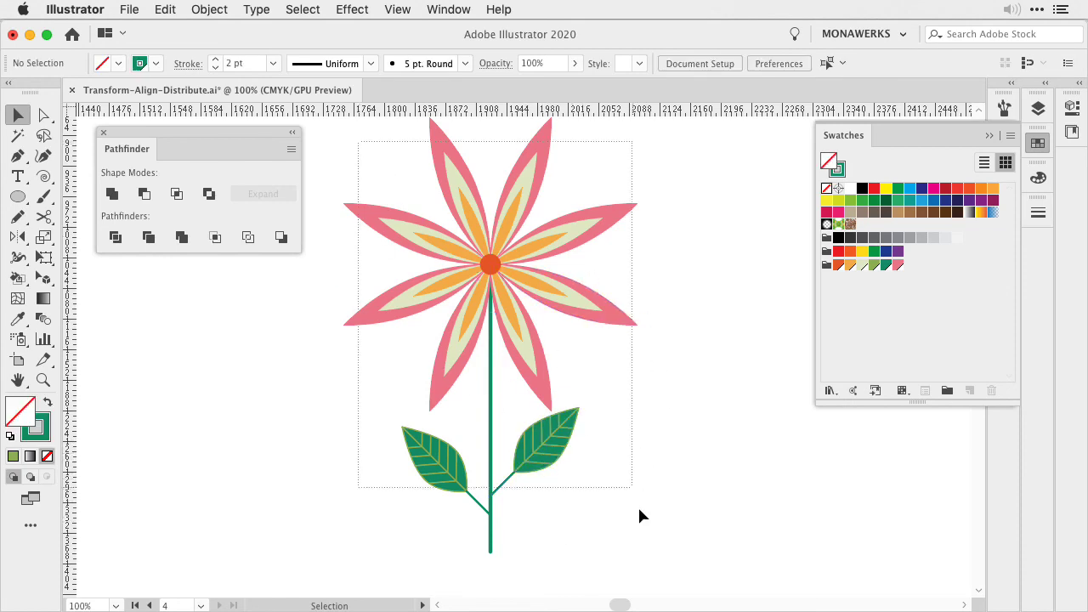
Select the whole flower with its stem and leaves, group everything into one object and deselect it
key(super+a)
click(208, 8)
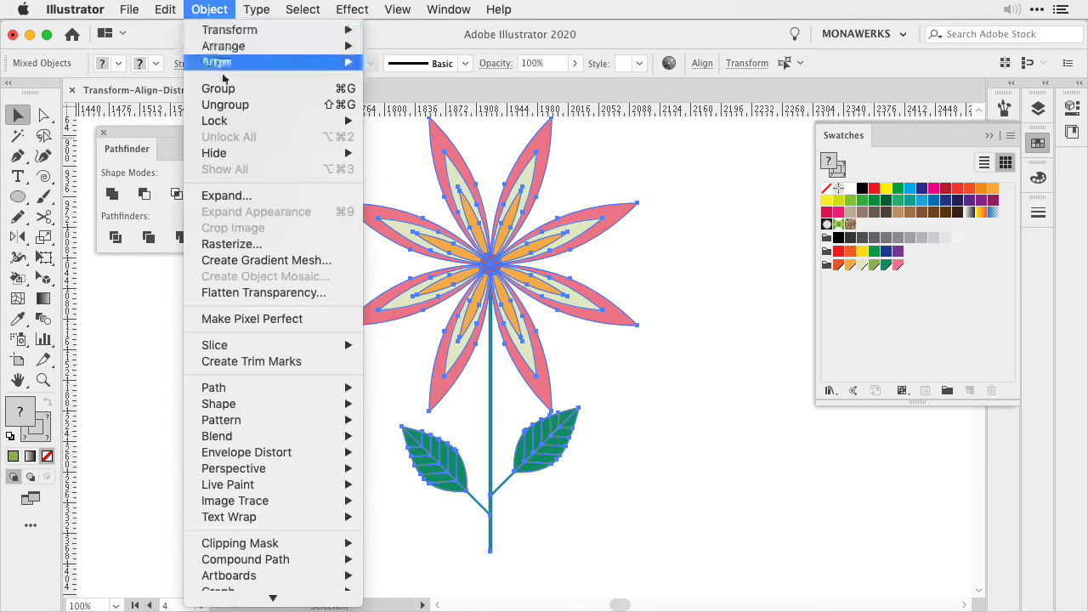
click(211, 88)
key(super+minus)
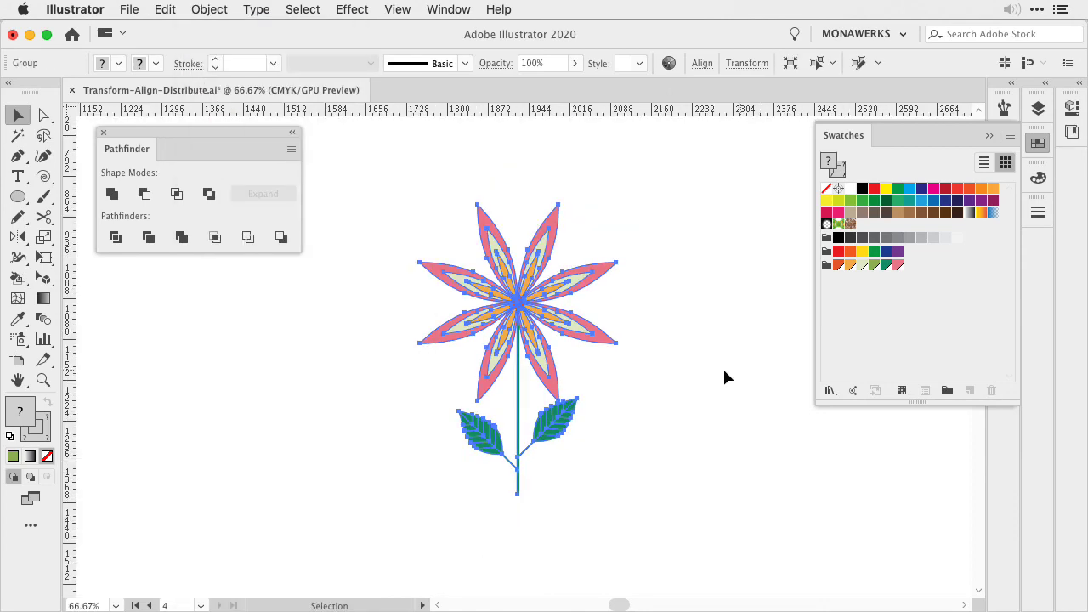
click(704, 384)
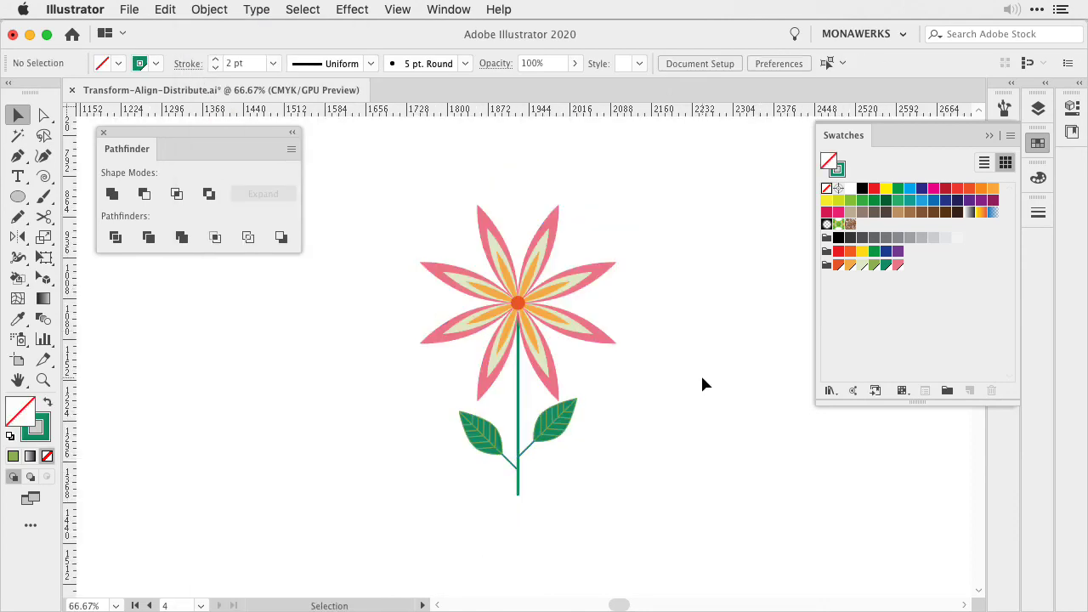